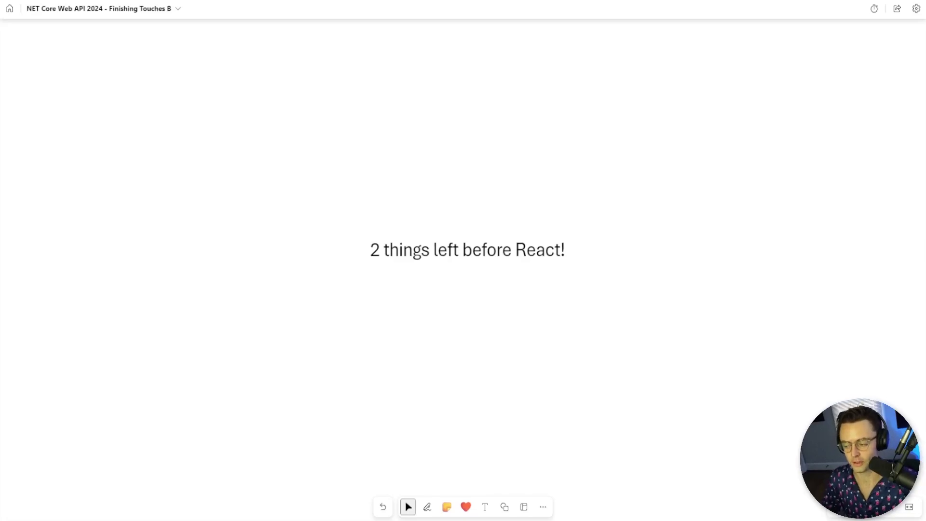
Review the task notes: tsla symbol in the URL, filter by symbol, sort comments by newest.
left_click_drag(426, 372, 424, 372)
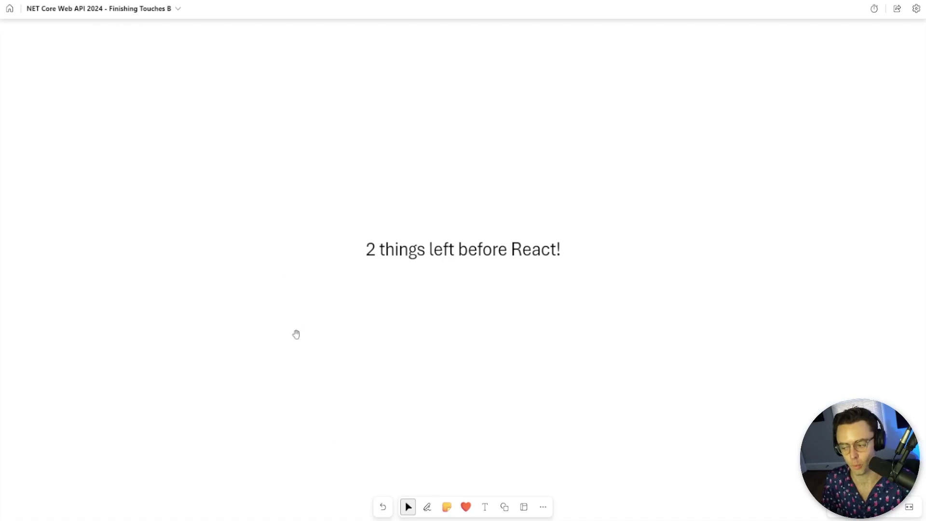
scroll(293, 351, "down", 2)
scroll(290, 305, "down", 1)
scroll(268, 355, "down", 2)
mouse_move(239, 281)
left_mouse_down()
mouse_move(215, 208)
mouse_move(220, 228)
left_mouse_up()
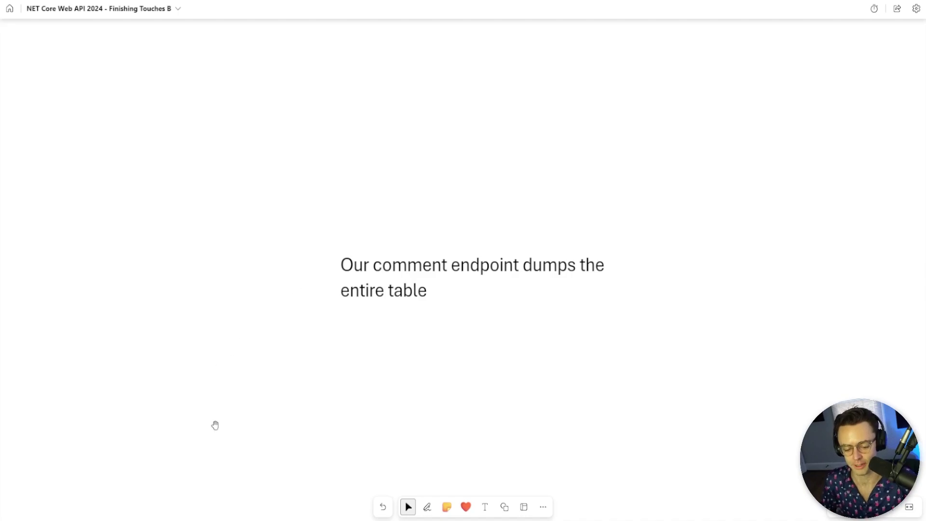
left_click_drag(231, 400, 218, 182)
scroll(228, 124, "down", 3)
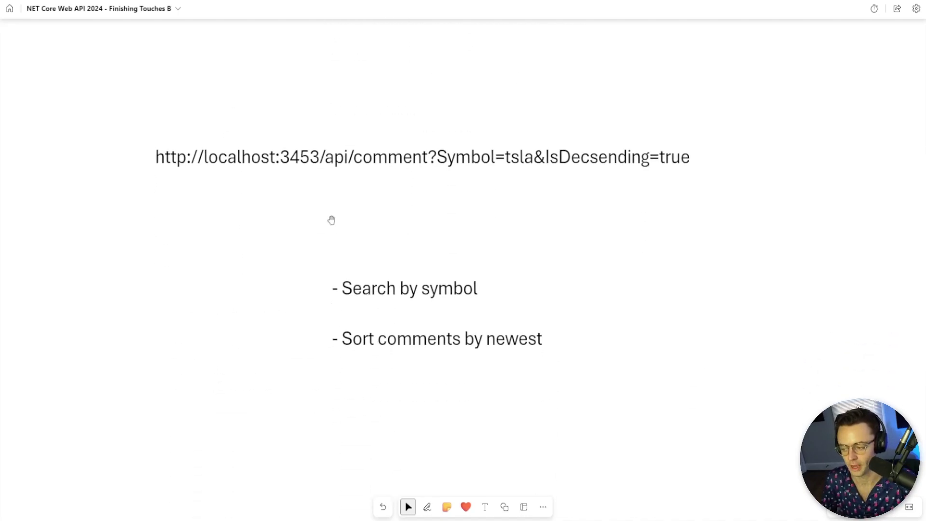
double_click(461, 172)
left_click(510, 157)
double_click(463, 288)
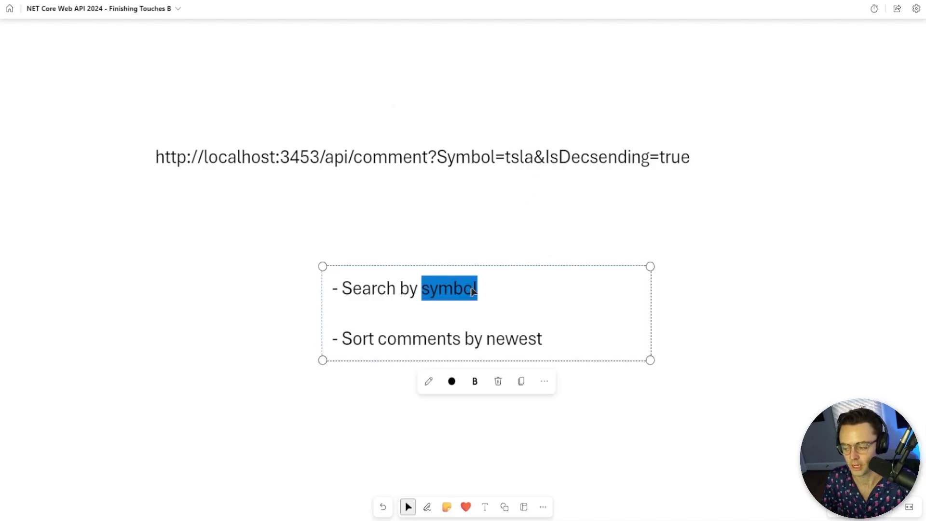
left_click(544, 338)
left_click_drag(554, 340, 341, 339)
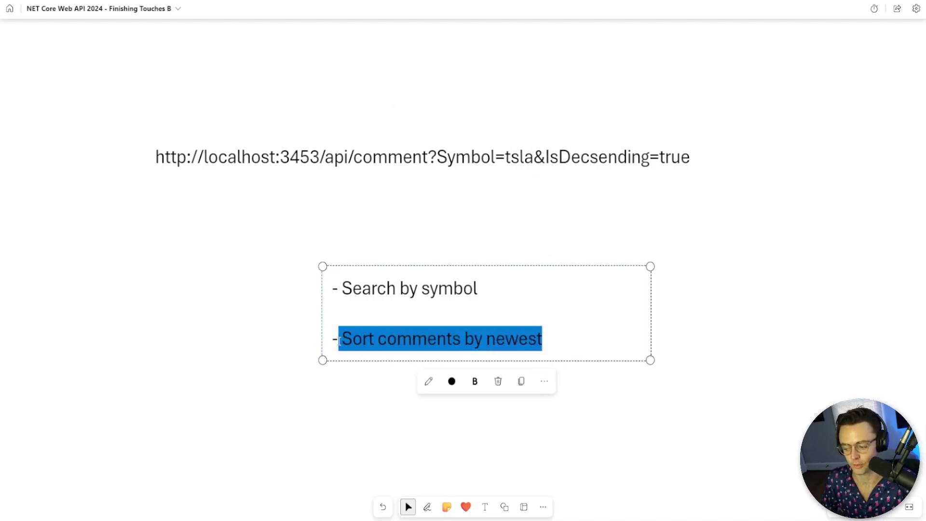
left_click(76, 286)
scroll(138, 333, "down", 3)
scroll(248, 196, "down", 5)
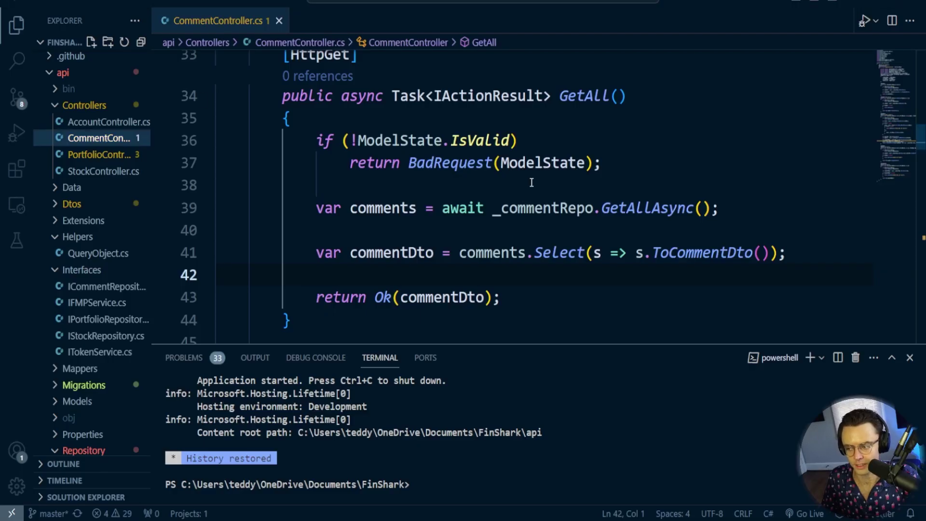
scroll(543, 195, "up", 1)
Add a CommentQueryObject queryObject parameter to the comment GetAll action.
left_click(635, 171)
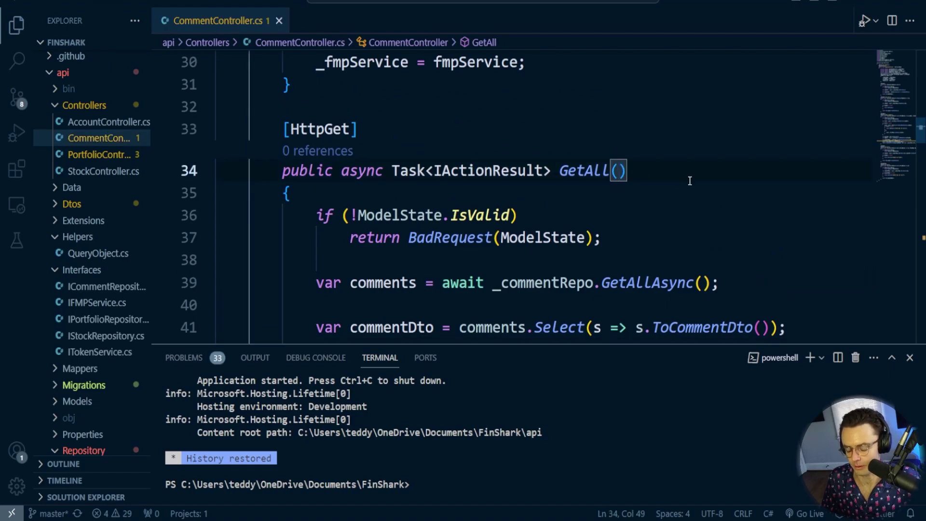
type("Comment")
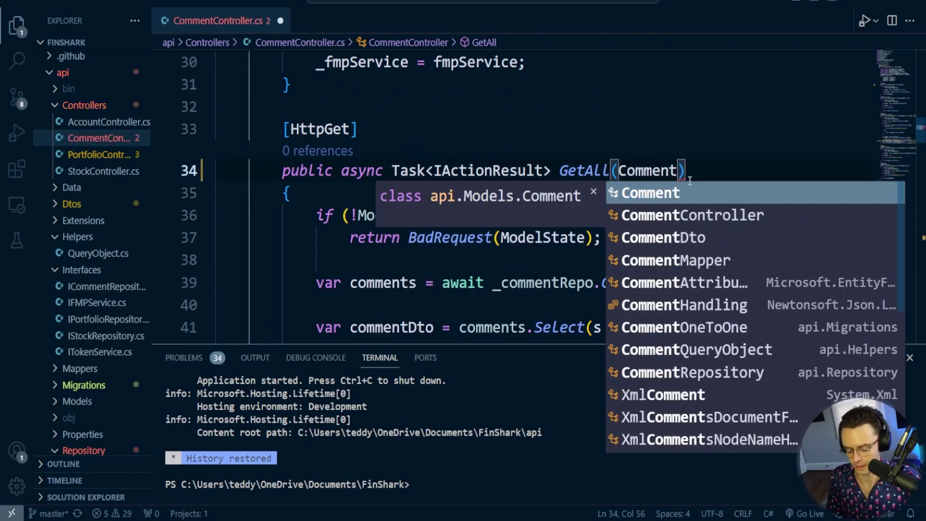
key("Escape")
type("QueryObject")
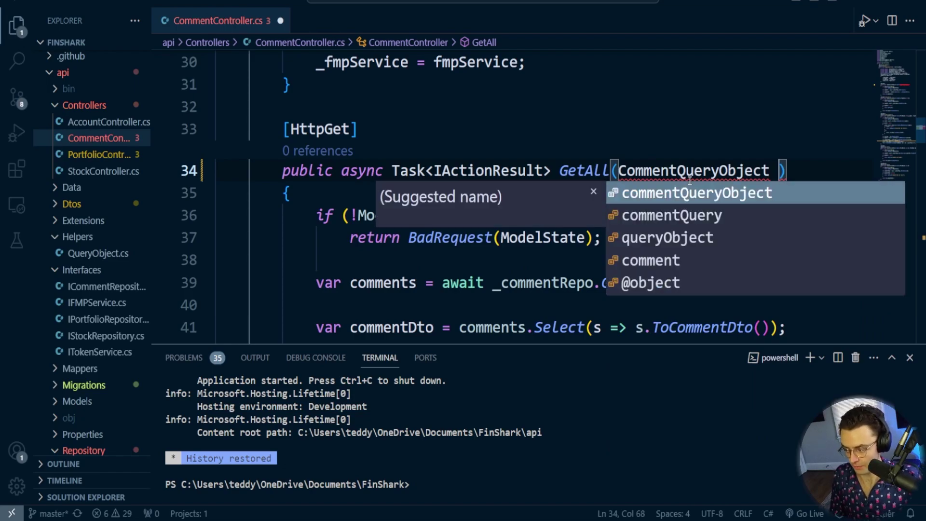
key("Down")
key("Down")
key("Return")
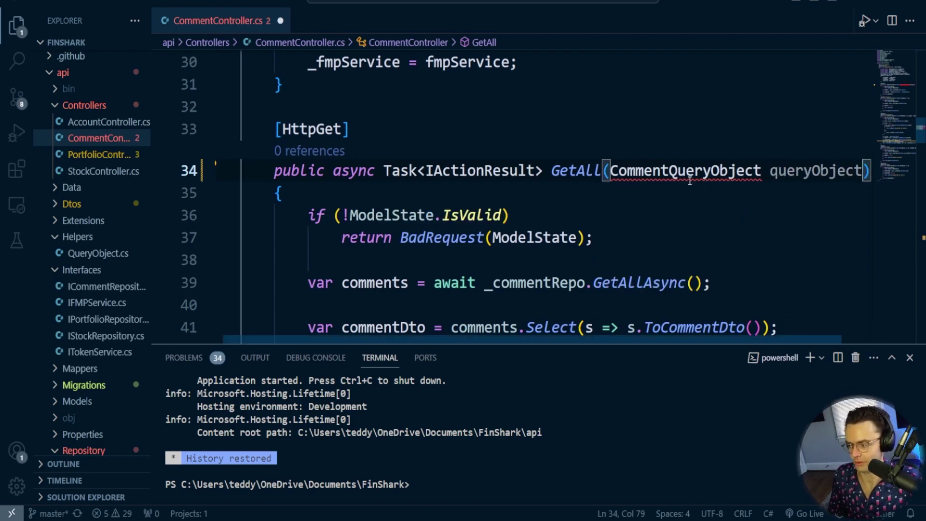
left_click(688, 179)
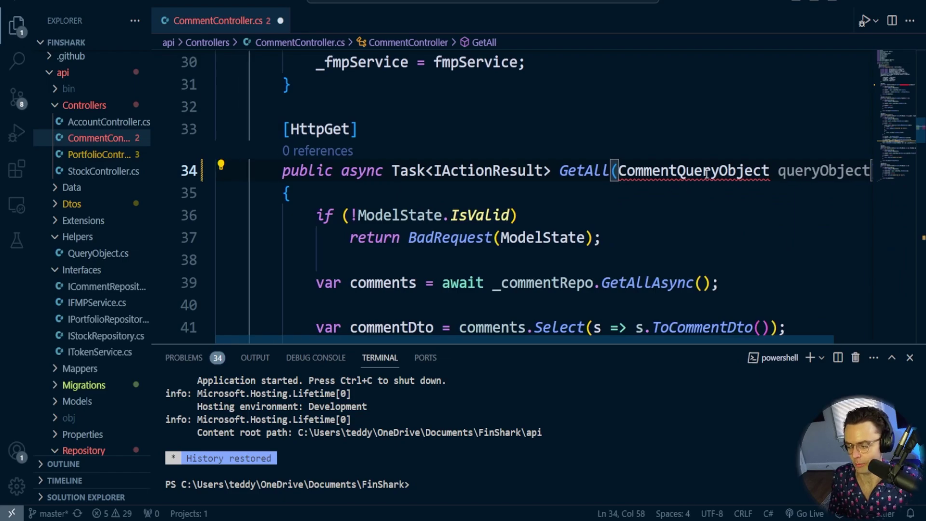
double_click(685, 174)
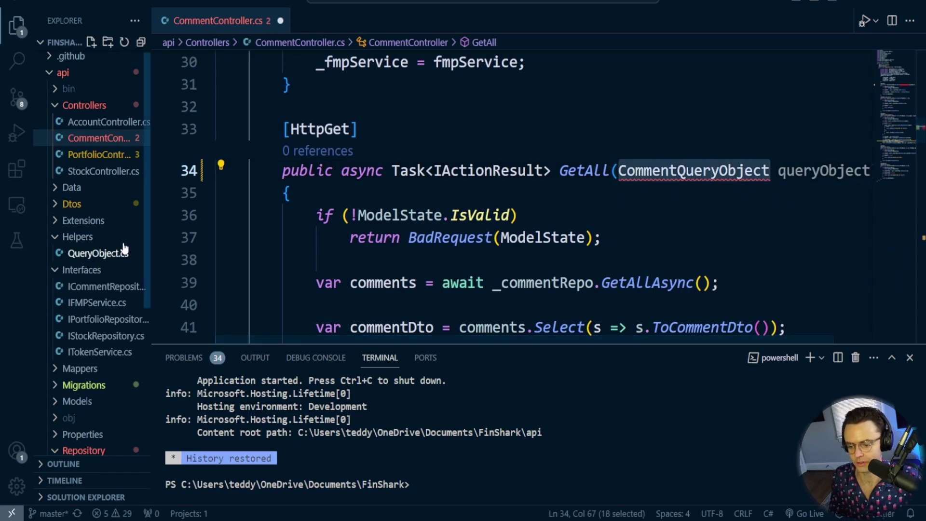
Create a new C# class CommentQueryObject in the Helpers folder.
right_click(102, 239)
mouse_move(214, 243)
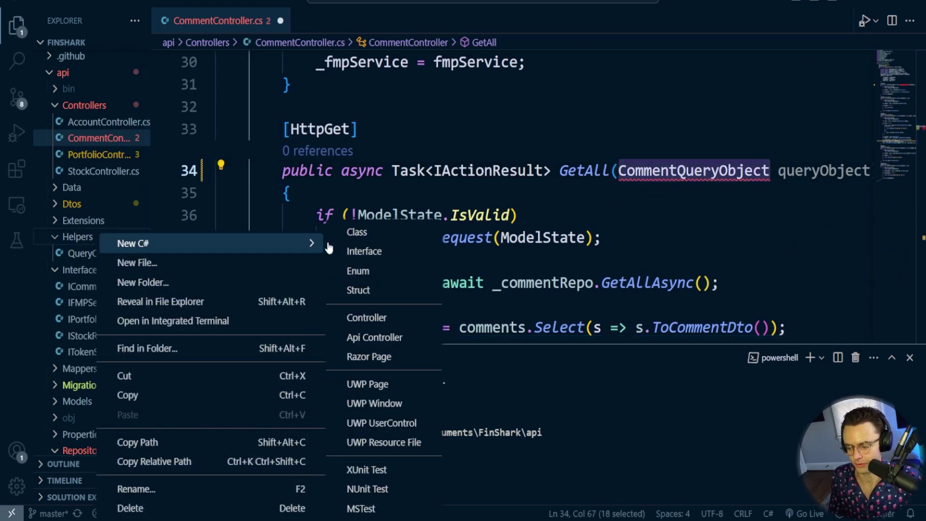
left_click(346, 233)
type("CommentQueryObjec")
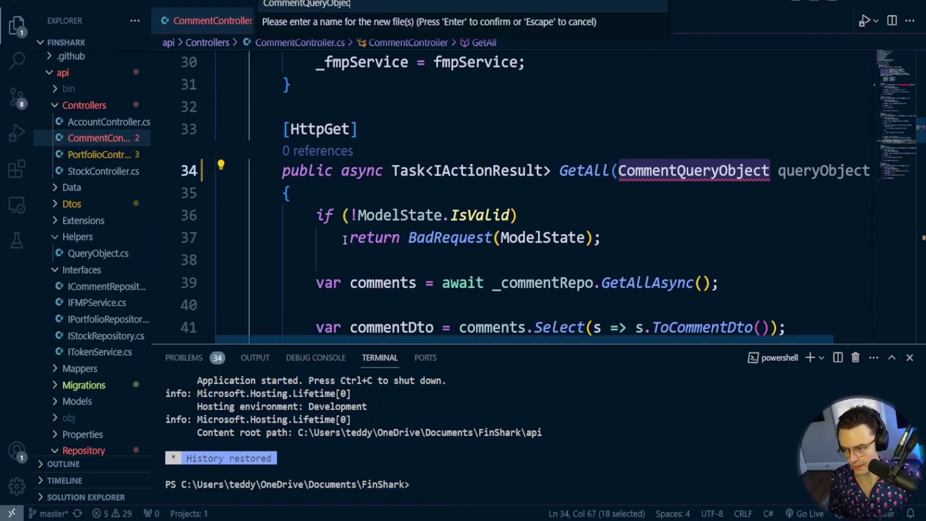
type("t")
key("Return")
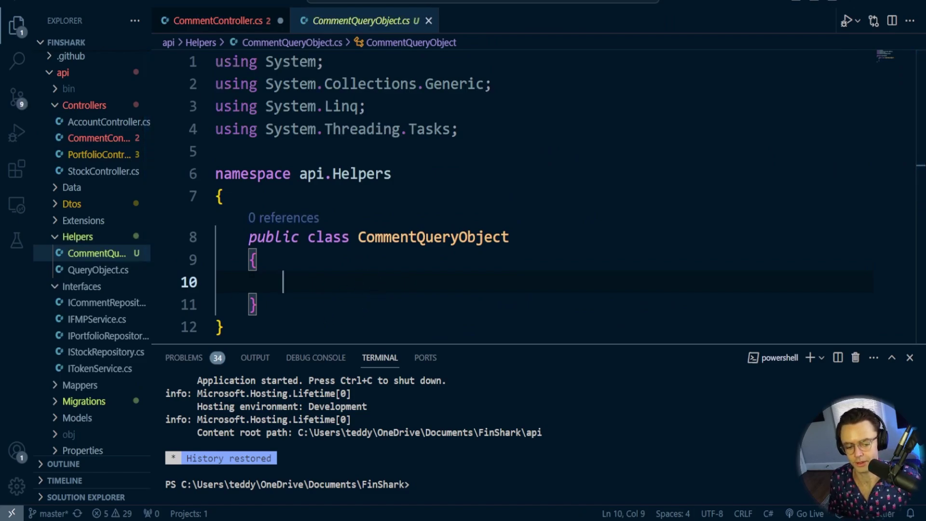
type("prop")
Add auto-properties string Symbol and bool IsDecsending using the prop snippet.
key("Tab")
type("strin")
key("Tab")
key("Tab")
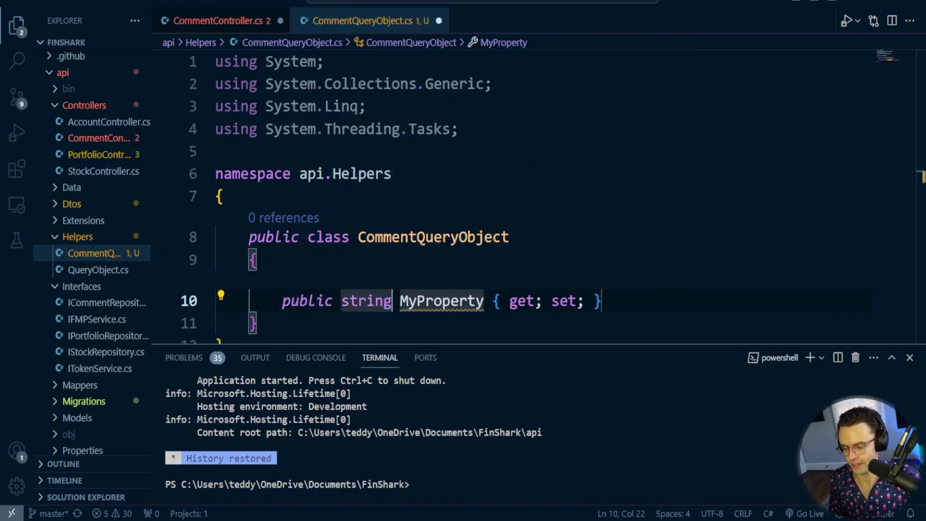
type("SAymbo")
key("BackSpace")
key("BackSpace")
key("BackSpace")
key("BackSpace")
key("BackSpace")
type("ymbo")
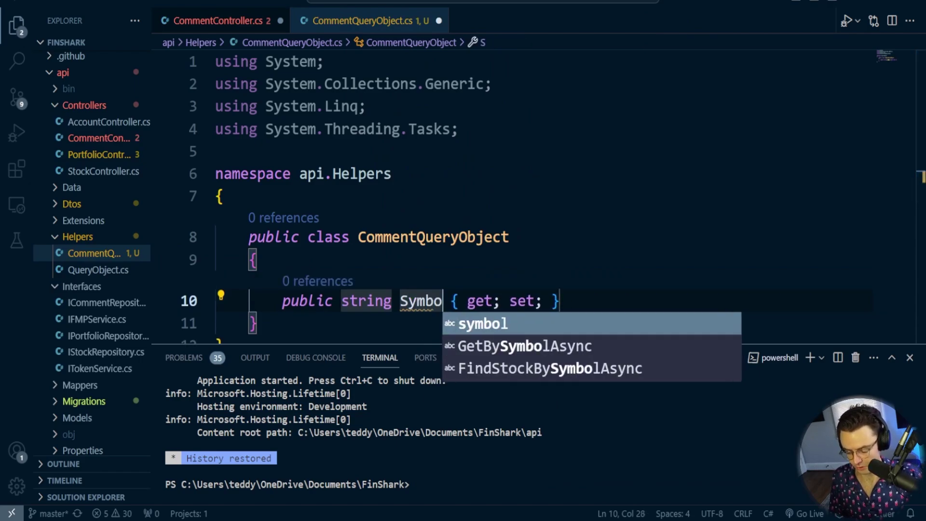
type("l")
key("Tab")
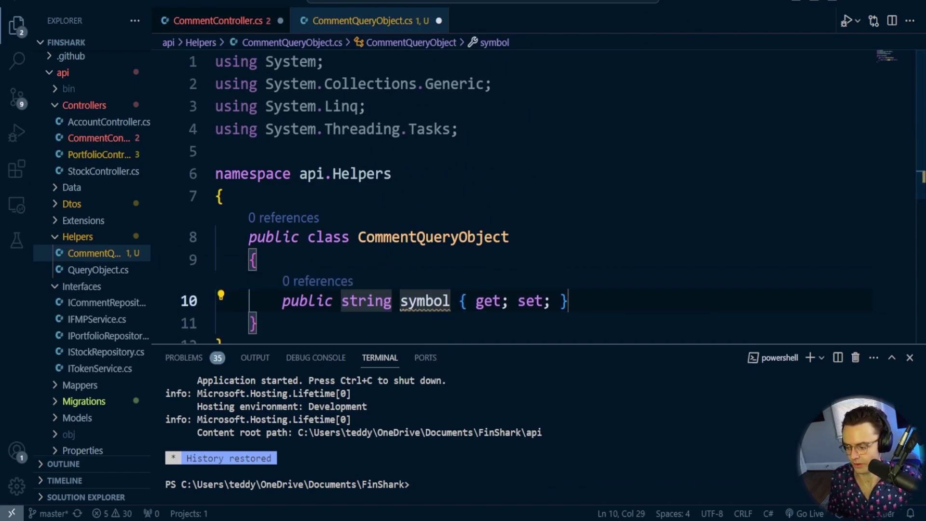
left_click(409, 301)
key("BackSpace")
type("S")
left_click(621, 323)
left_click(595, 297)
key("Return")
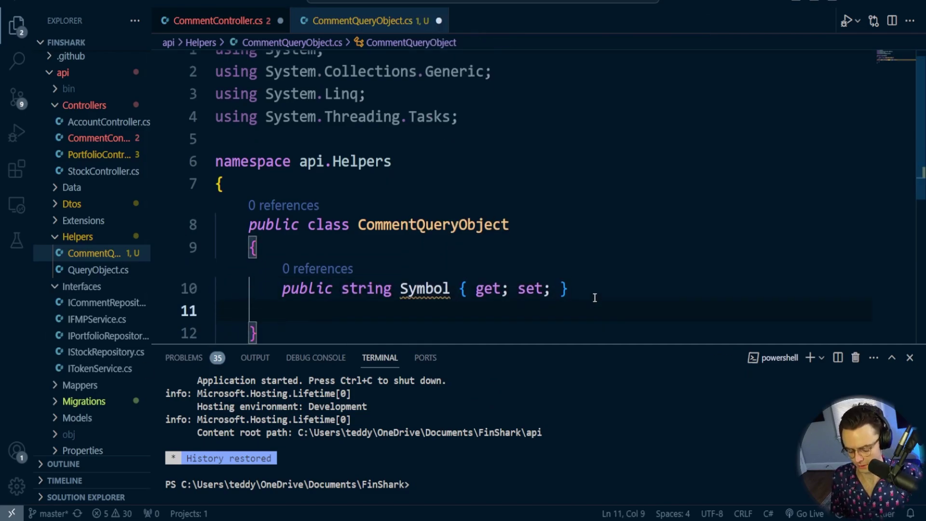
type("prop")
key("Tab")
type("bool")
key("Tab")
type("IsD")
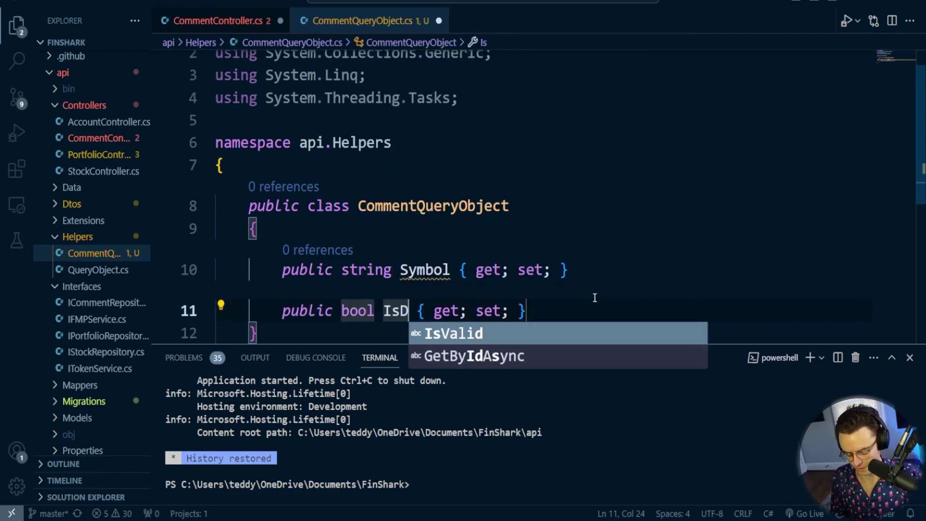
type("esc")
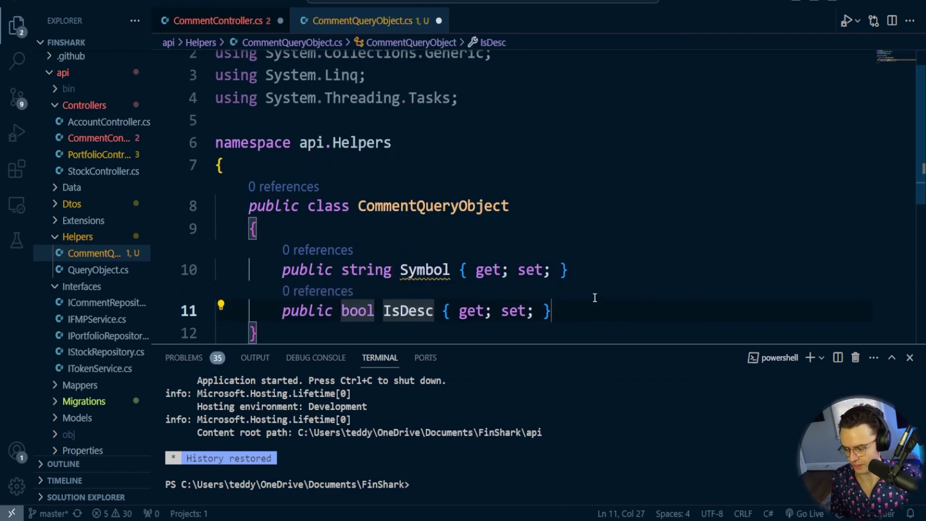
key("BackSpace")
key("BackSpace")
type("csedn")
key("BackSpace")
key("BackSpace")
type("nding")
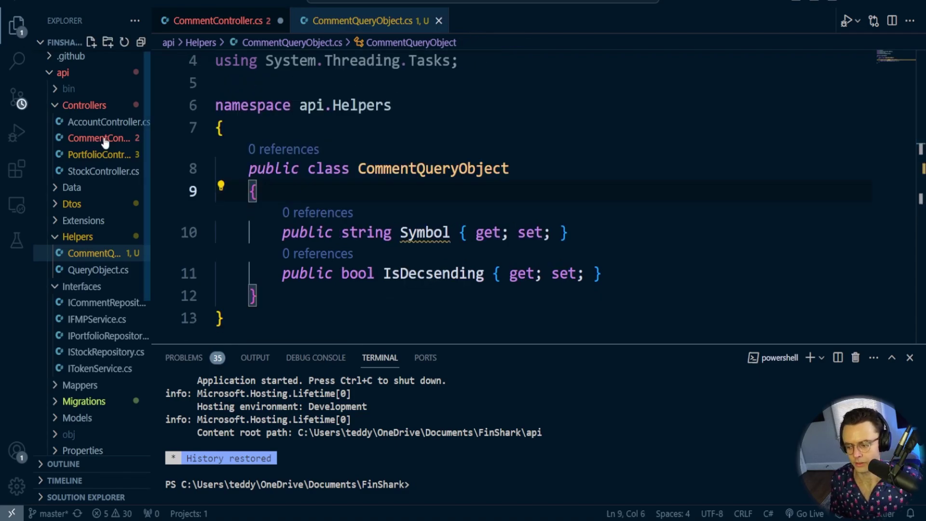
Import api.Helpers in CommentController via the quick fix for CommentQueryObject.
left_click(108, 138)
left_click(710, 115)
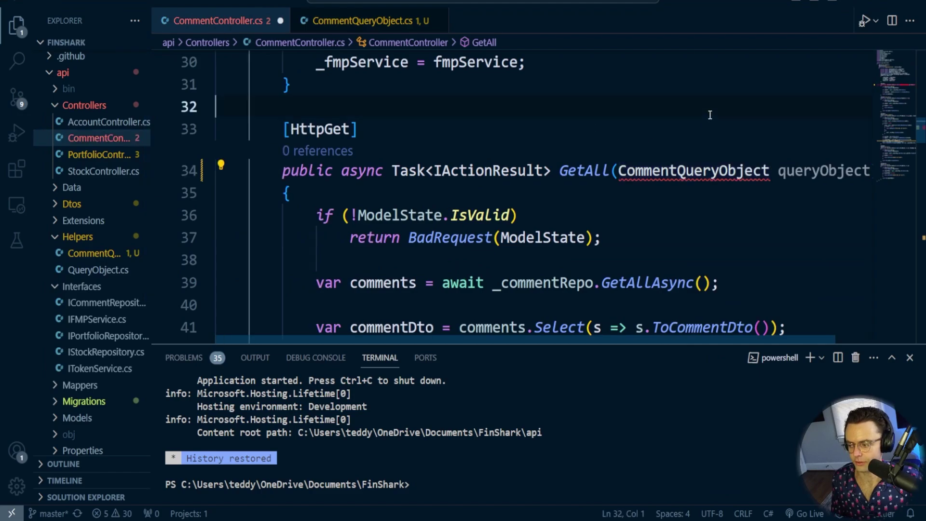
left_click(677, 171)
key("ctrl+period")
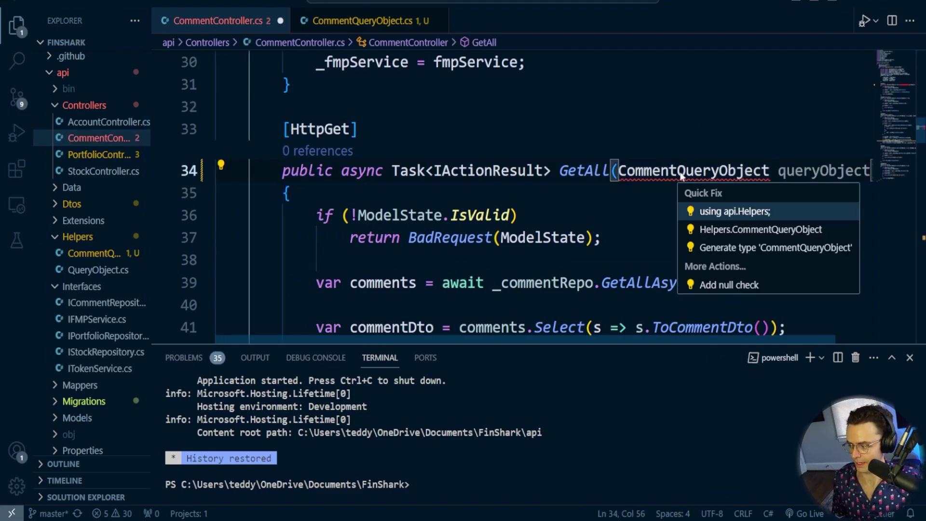
key("Return")
scroll(681, 174, "down", 1)
Pass queryObject into GetAllAsync, save the controller, and go to ICommentRepository.
left_click(702, 231)
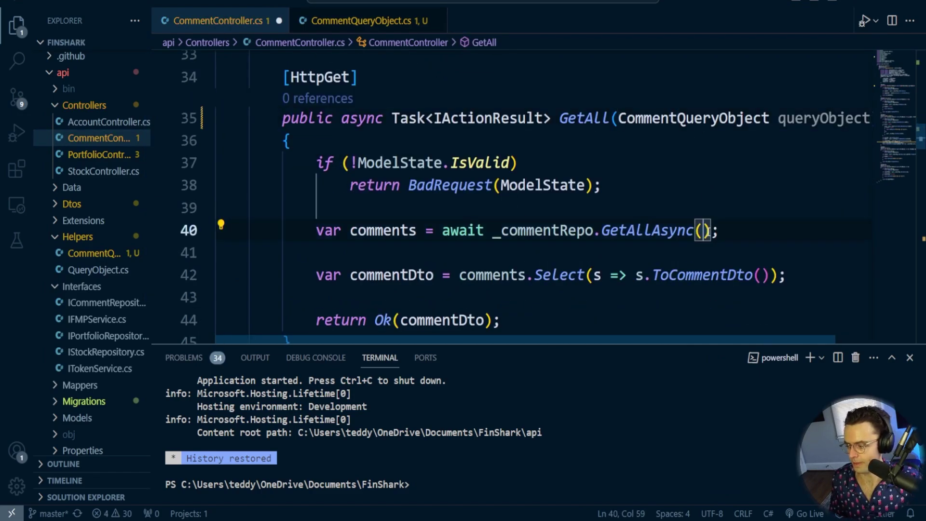
scroll(805, 203, "right", 1)
left_click(765, 118)
left_click(661, 232)
scroll(662, 232, "left", 1)
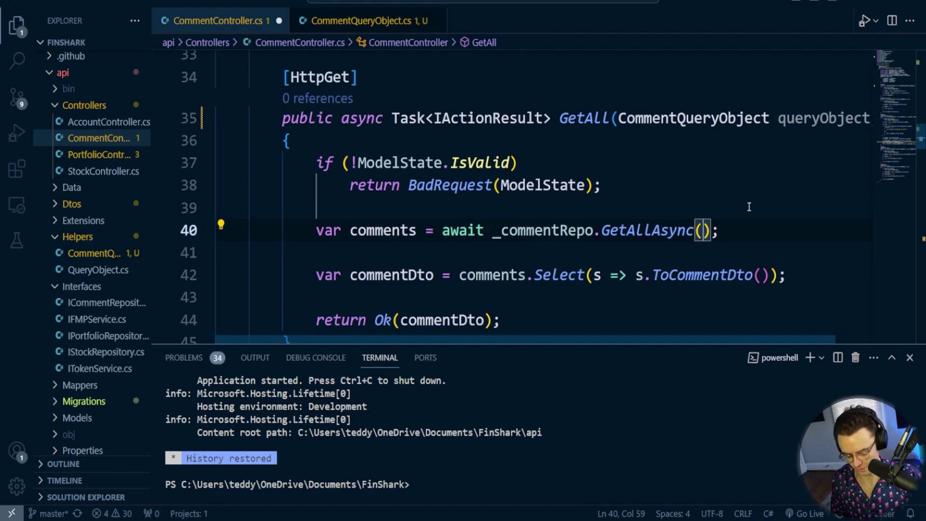
type("queryObject")
left_click(680, 200)
key("ctrl+s")
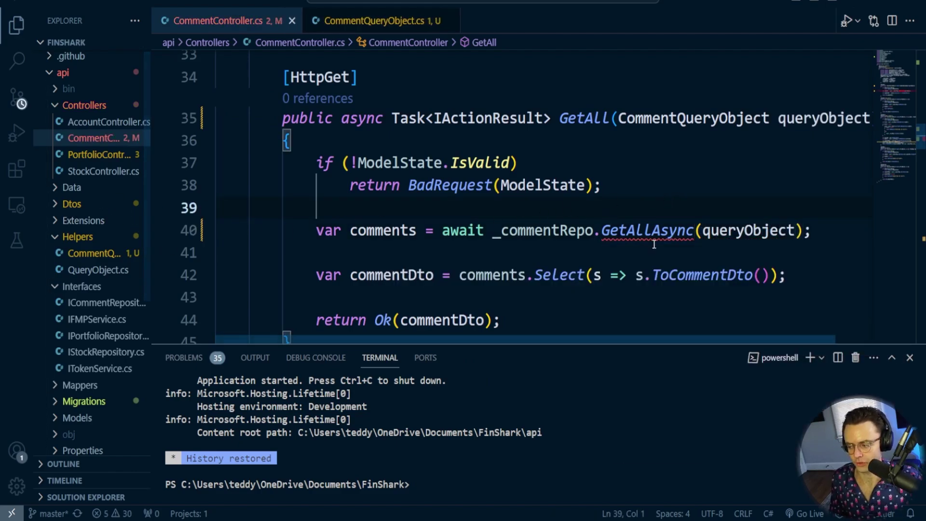
double_click(659, 230)
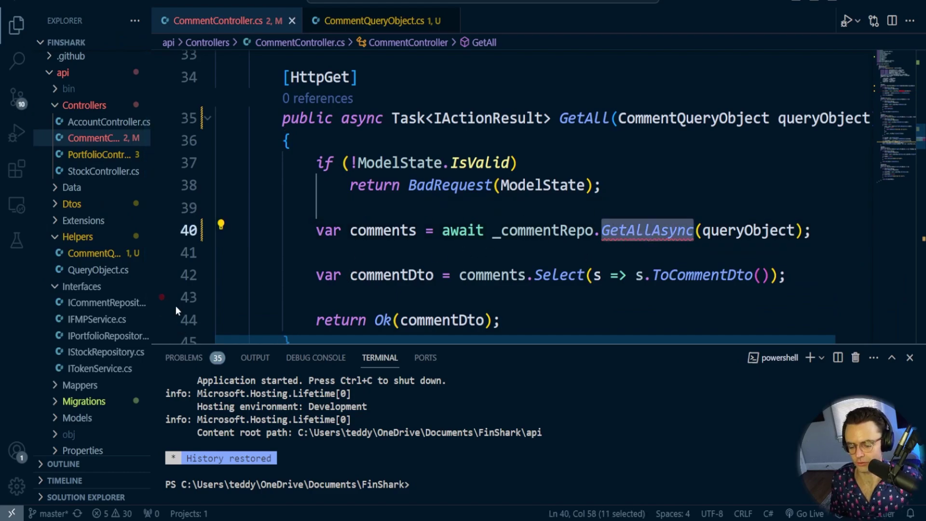
scroll(94, 304, "down", 2)
left_click(100, 230)
Change the interface signature to GetAllAsync(CommentQueryObject queryObject) and save.
left_click(549, 198)
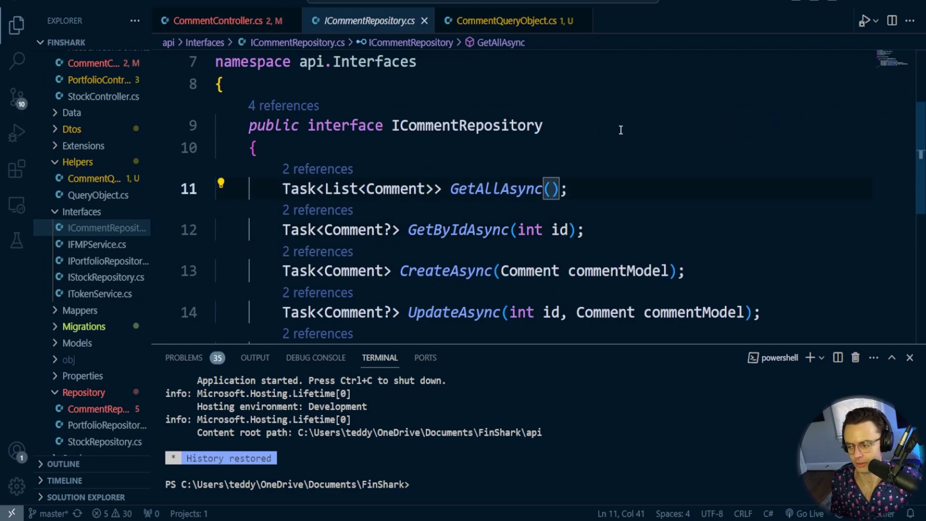
type("Comment")
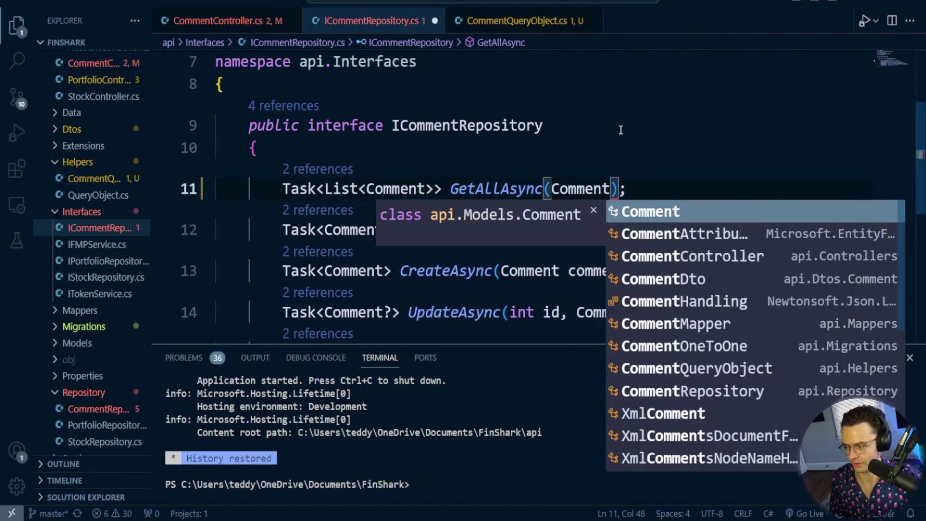
type("Q")
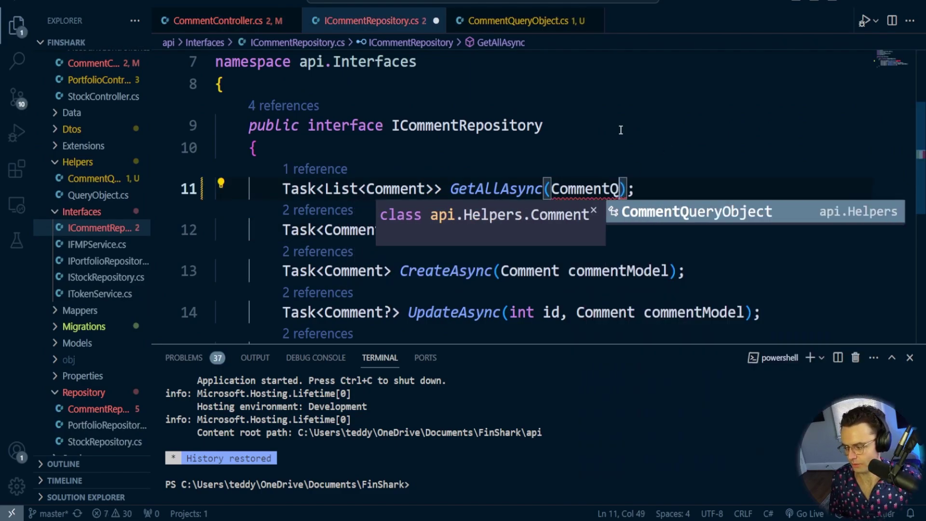
key("Tab")
type("quer")
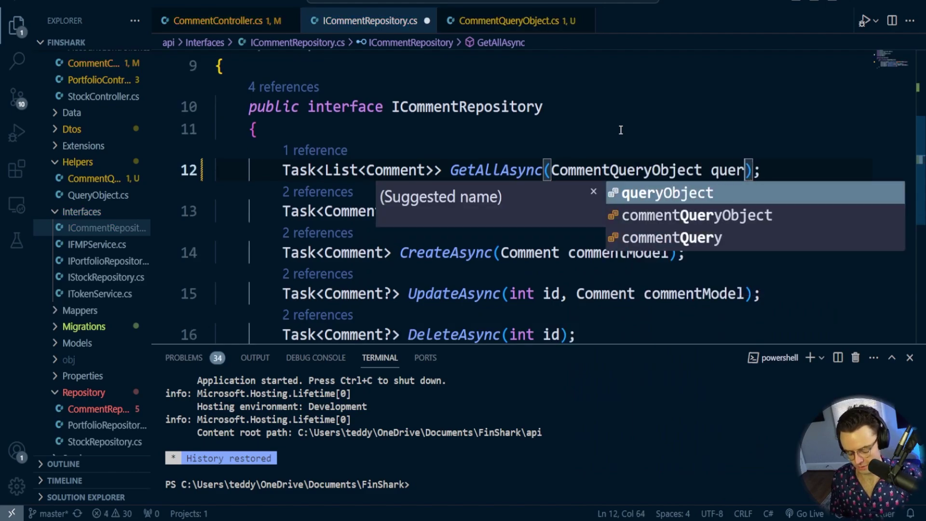
type("yObj")
key("Tab")
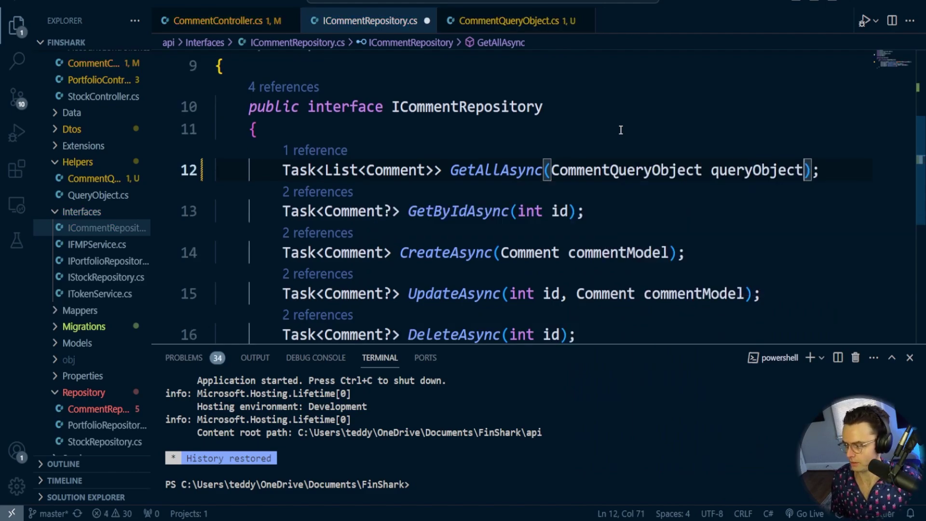
key("ctrl+s")
Add CommentQueryObject queryObject to CommentRepository's GetAllAsync signature.
left_click(109, 411)
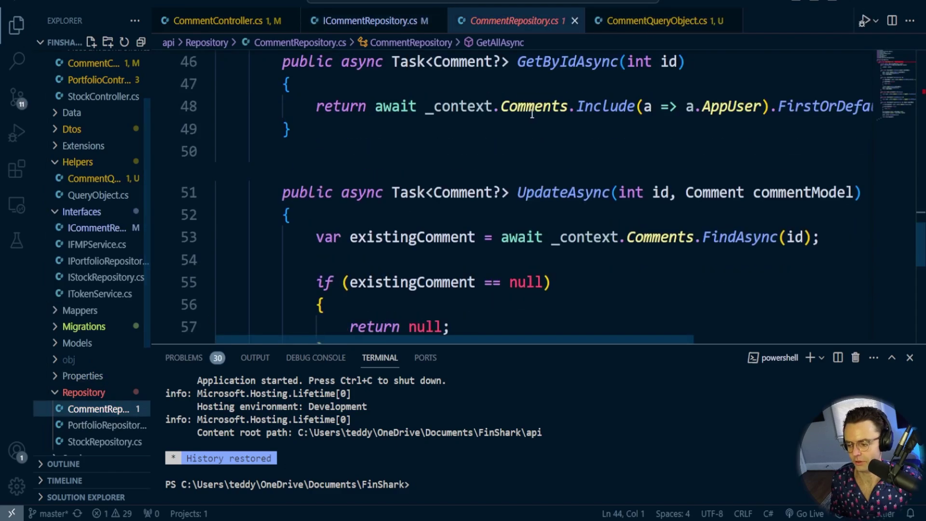
scroll(682, 183, "up", 3)
scroll(681, 182, "up", 3)
scroll(682, 184, "down", 3)
scroll(681, 183, "down", 2)
left_click(660, 191)
type("Comment>> GetAllAsync(Comment")
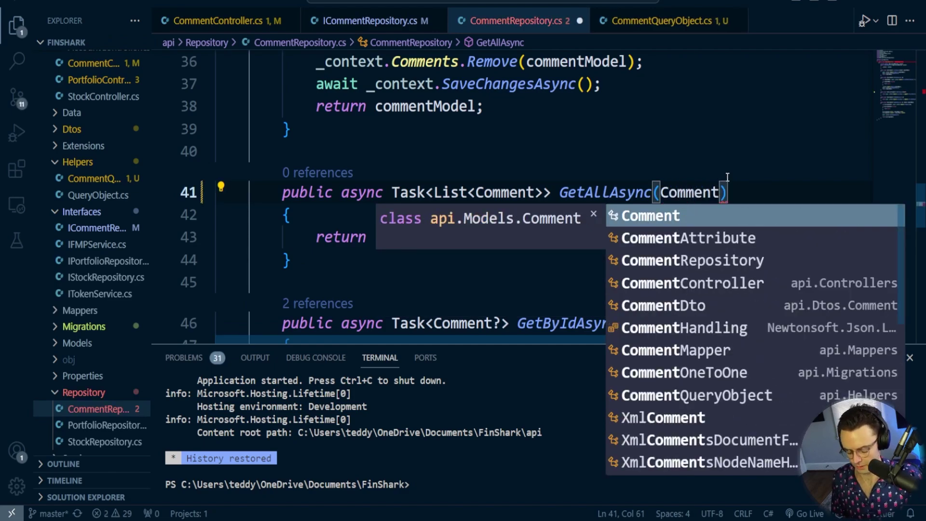
type("QueryOb")
key("Tab")
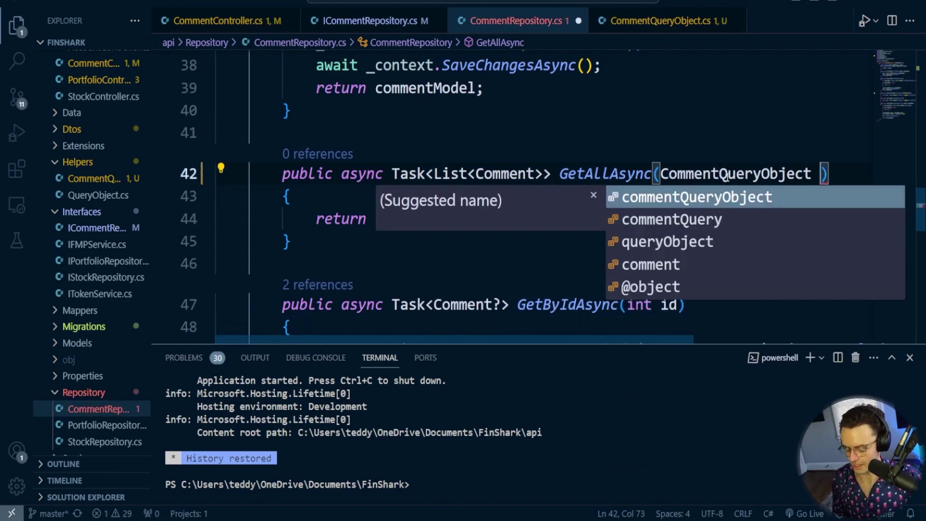
type("queryObject")
left_click(707, 139)
scroll(711, 194, "right", 3)
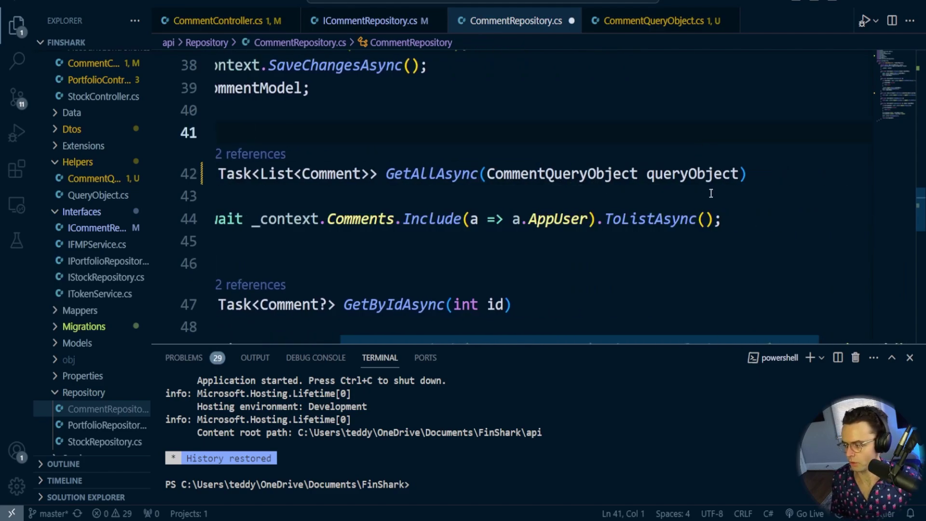
End the Include(a => a.AppUser) query with .AsQueryable(), moving .ToListAsync to its own line.
left_click(599, 212)
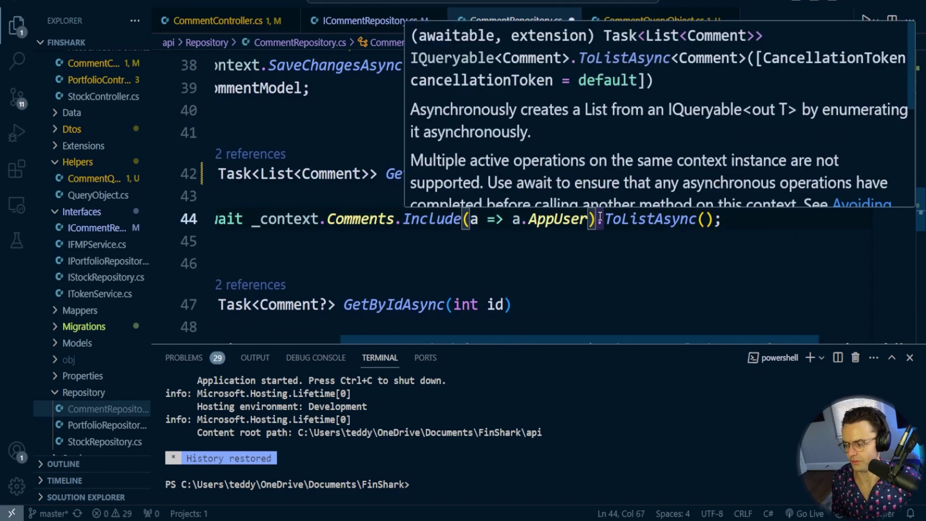
key("Return")
key("Return")
left_click(752, 219)
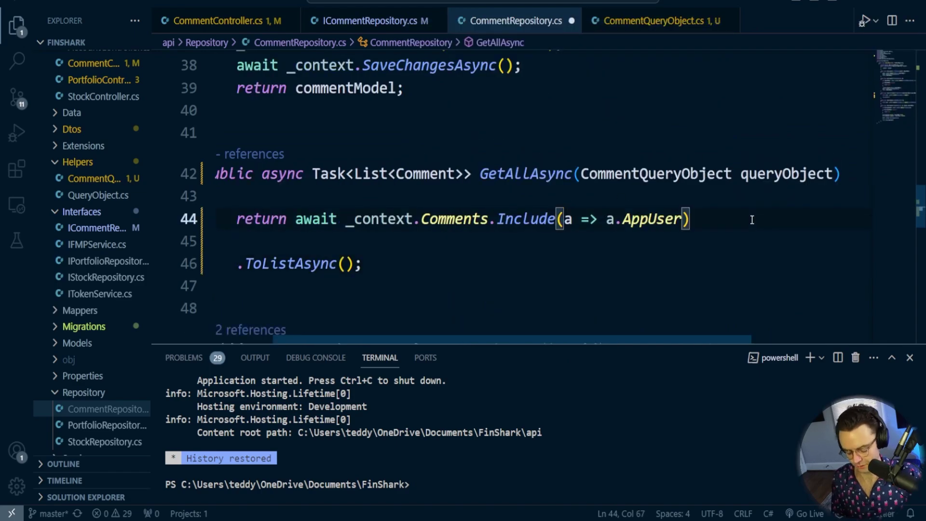
type(".As")
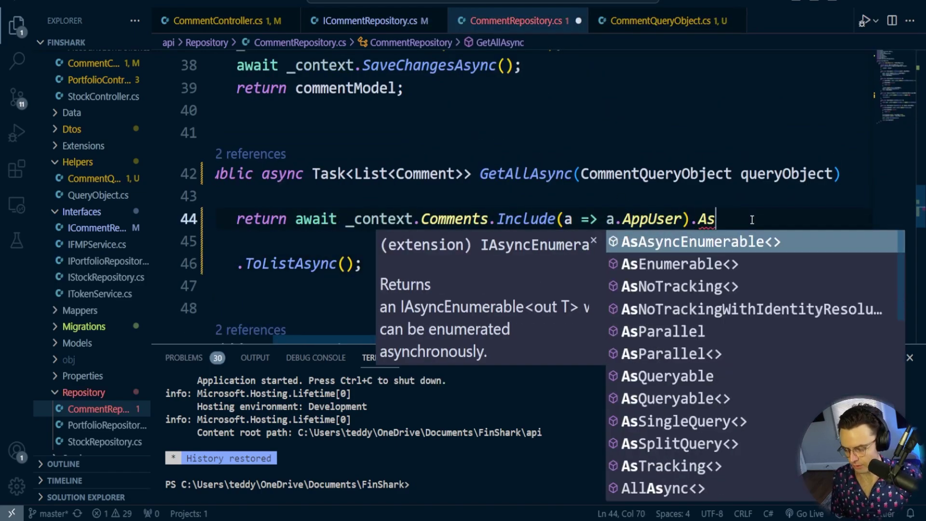
key("BackSpace")
type("s")
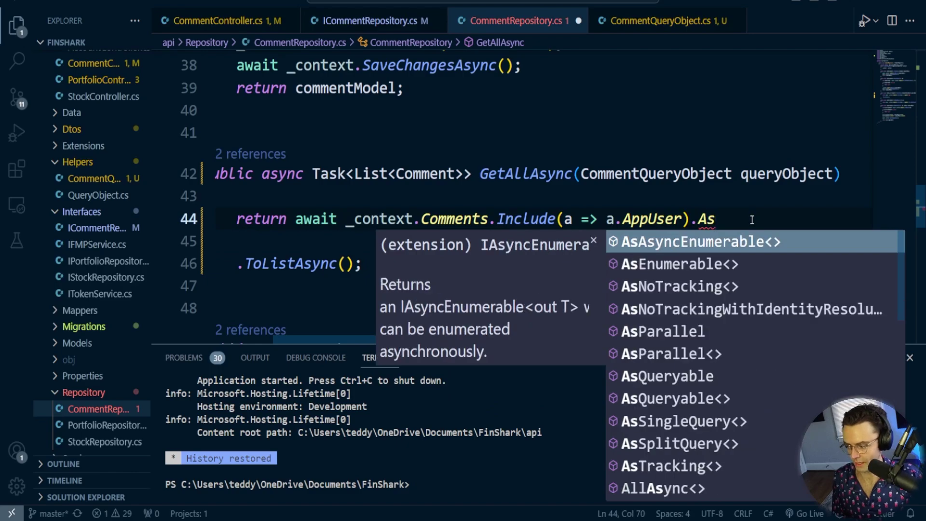
type("Query")
key("Tab")
type("();")
key("ctrl+s")
Turn the returned query into a local var comments by removing return await.
key("Return")
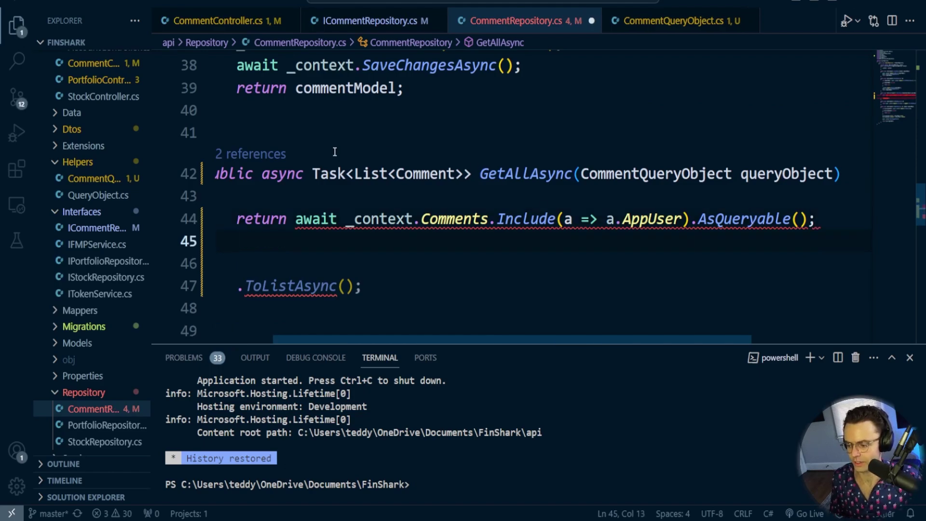
left_click(345, 220)
key("BackSpace")
key("BackSpace")
key("BackSpace")
key("BackSpace")
key("BackSpace")
key("BackSpace")
scroll(368, 219, "left", 2)
left_click(351, 249)
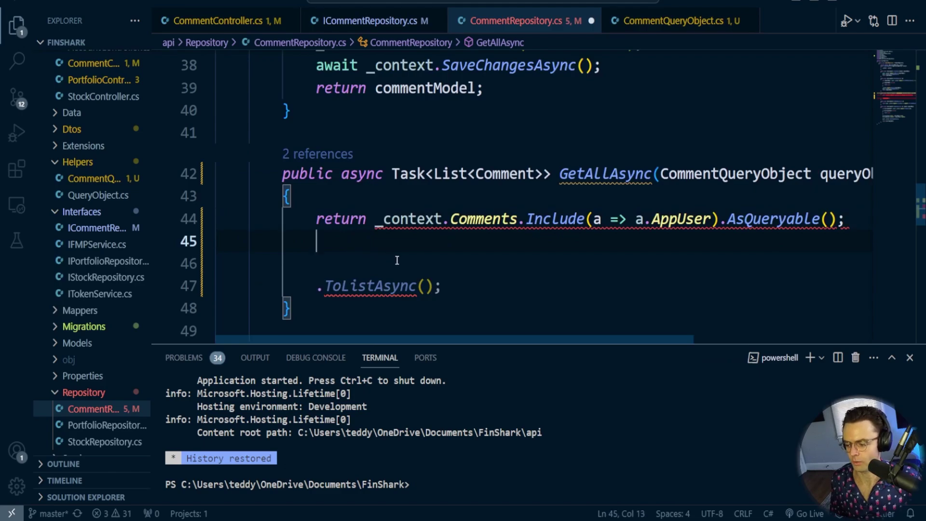
key("BackSpace")
left_click(376, 219)
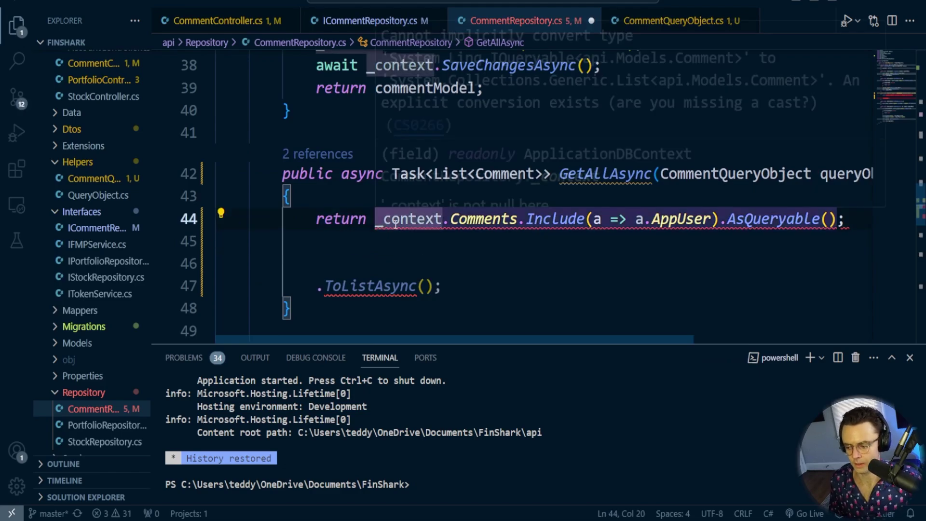
key("BackSpace")
key("BackSpace")
key("BackSpace")
key("BackSpace")
key("BackSpace")
key("BackSpace")
key("BackSpace")
type("var comments =")
Add if(!string.IsNullOrWhiteSpace(queryObject.Symbol)) { } below the comments variable.
key("Down")
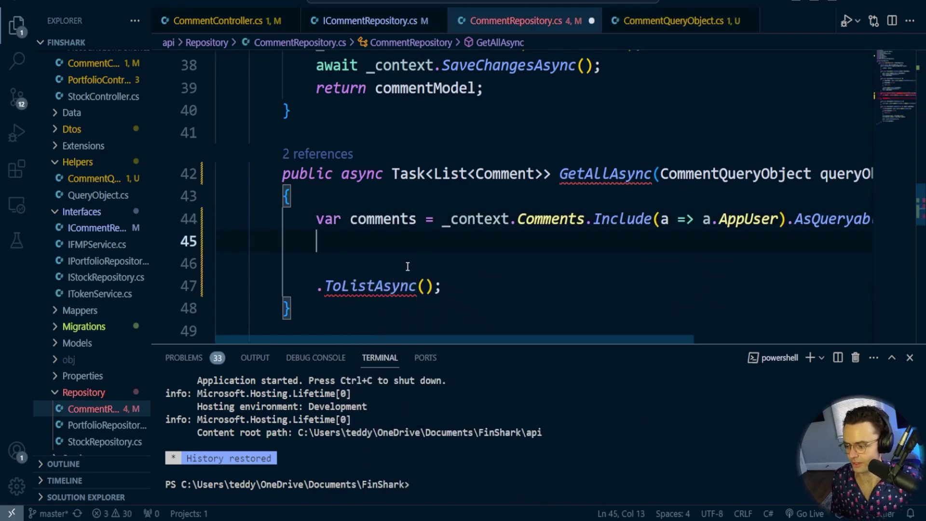
key("Return")
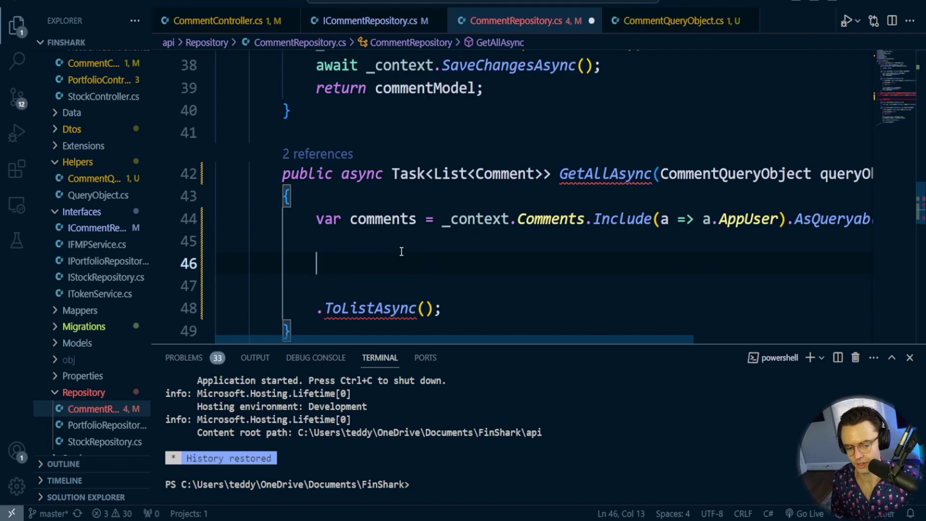
type("if(!string.")
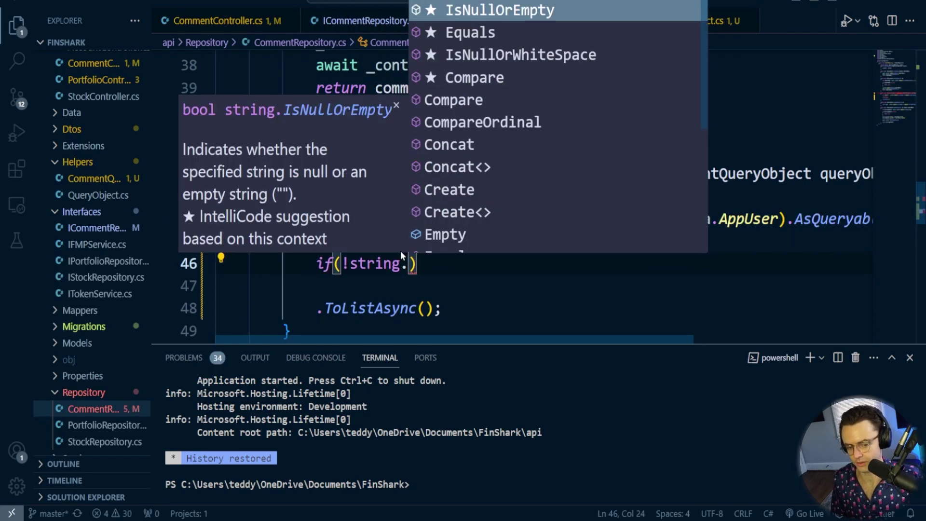
type("IsN")
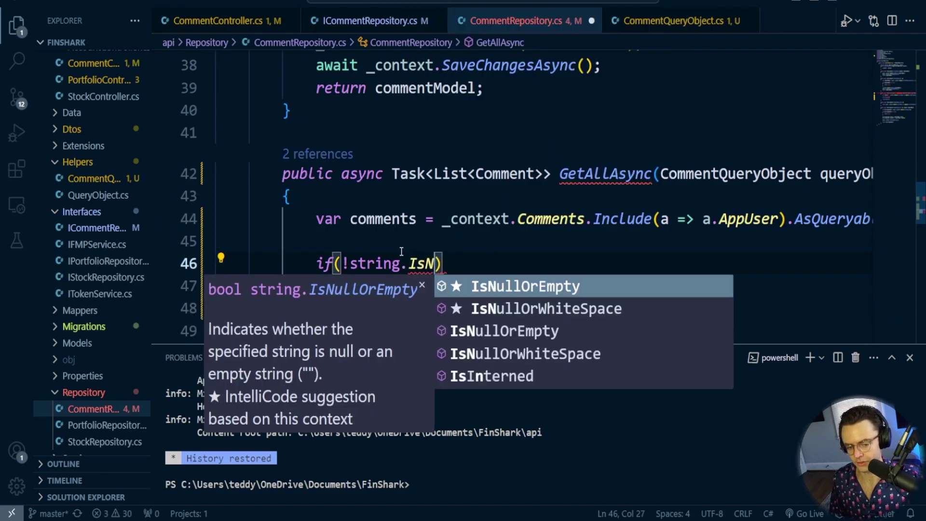
type("ull")
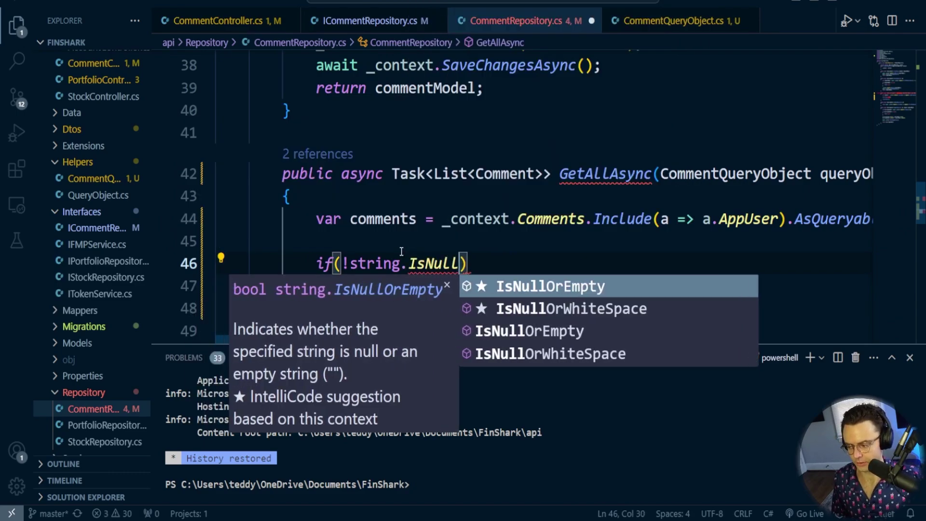
key("Down")
key("Tab")
type("(")
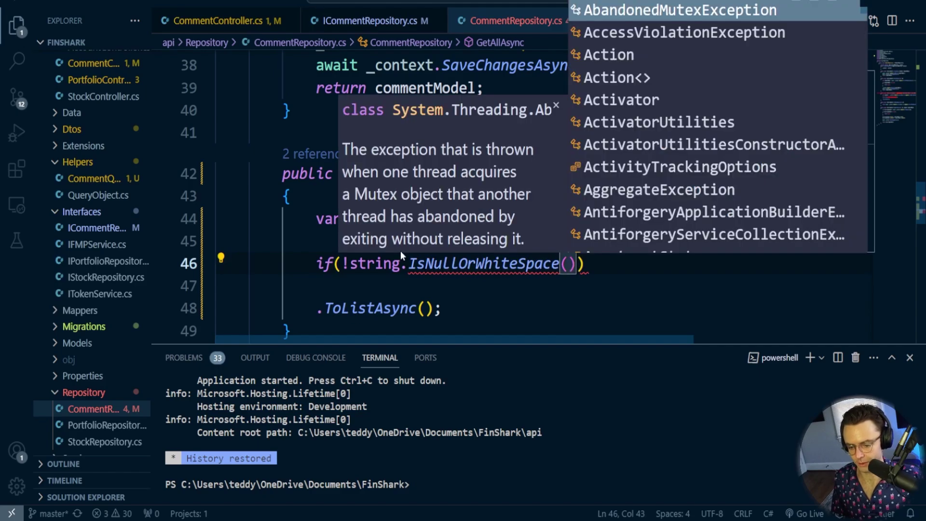
type("uer")
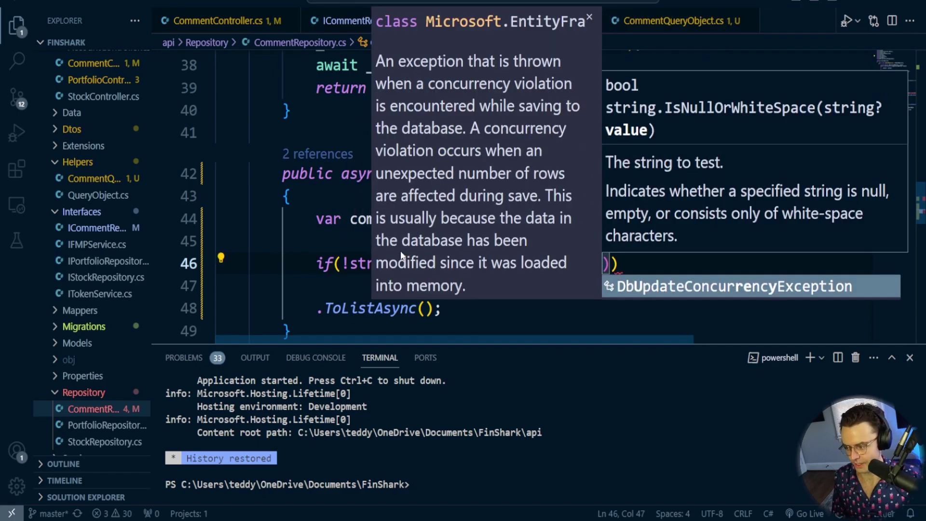
key("BackSpace")
key("BackSpace")
key("BackSpace")
type("quer")
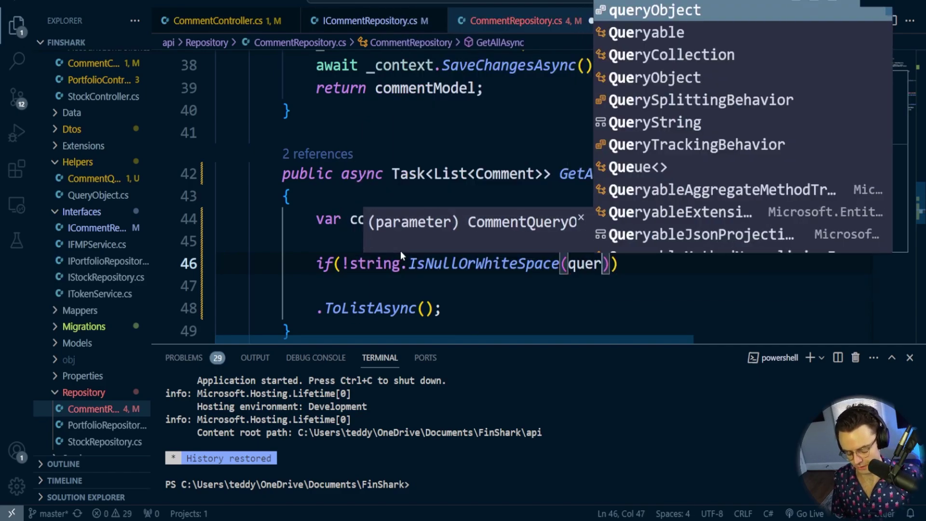
key("BackSpace")
type("ry")
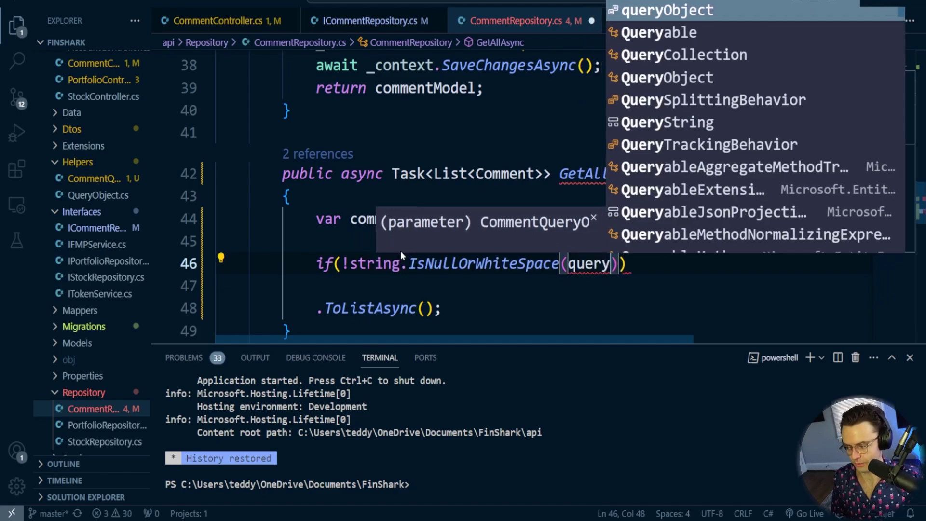
type("Obje")
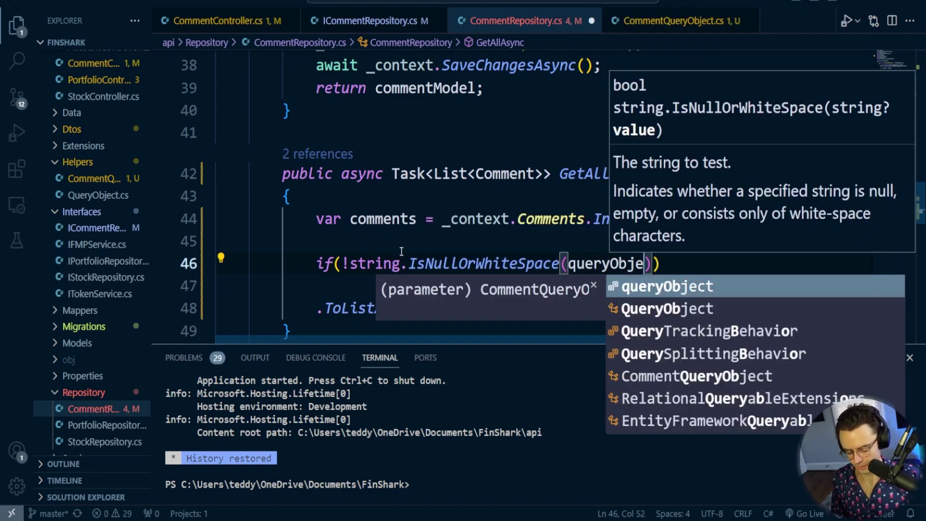
type("ct.")
key("Down")
key("Tab")
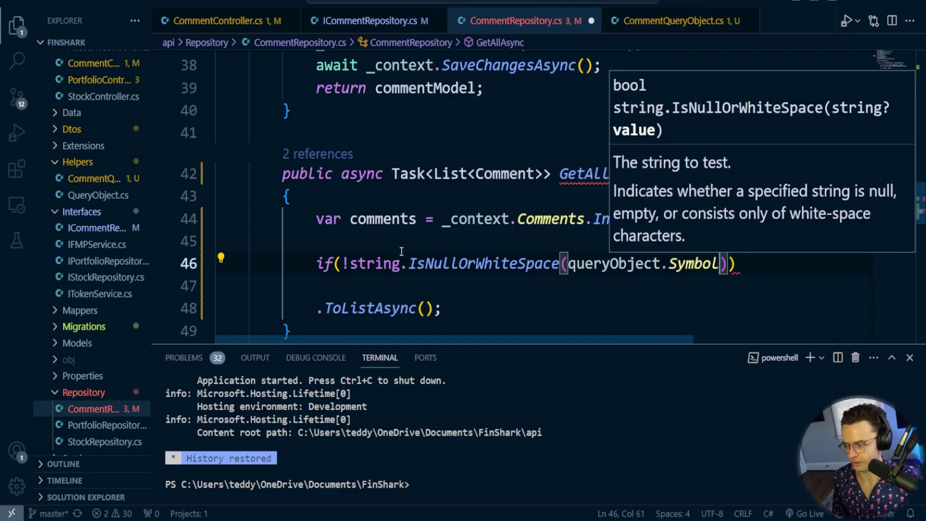
type("))")
key("Return")
type("{")
key("Return")
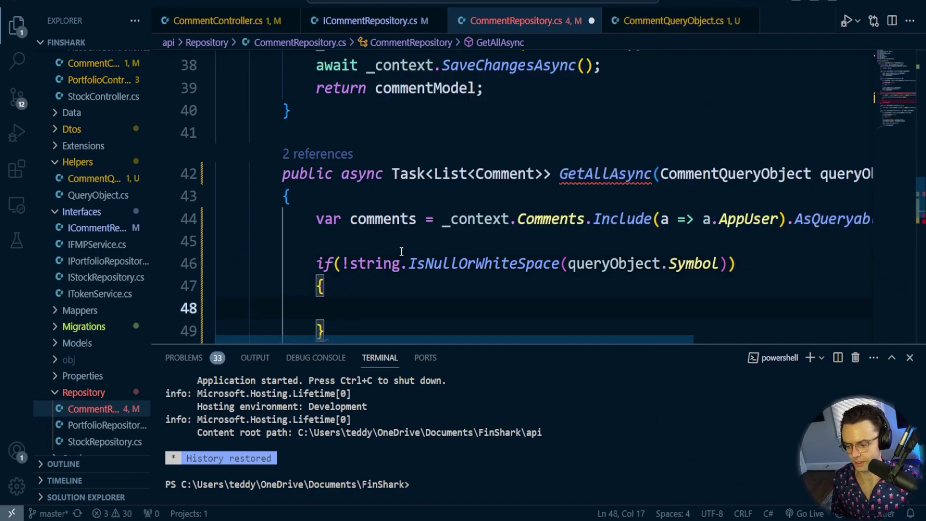
type("commo")
Filter with comments = comments.Where(s => s.Stock.Symbol == queryObject.Symbol);.
key("BackSpace")
type("ents = ")
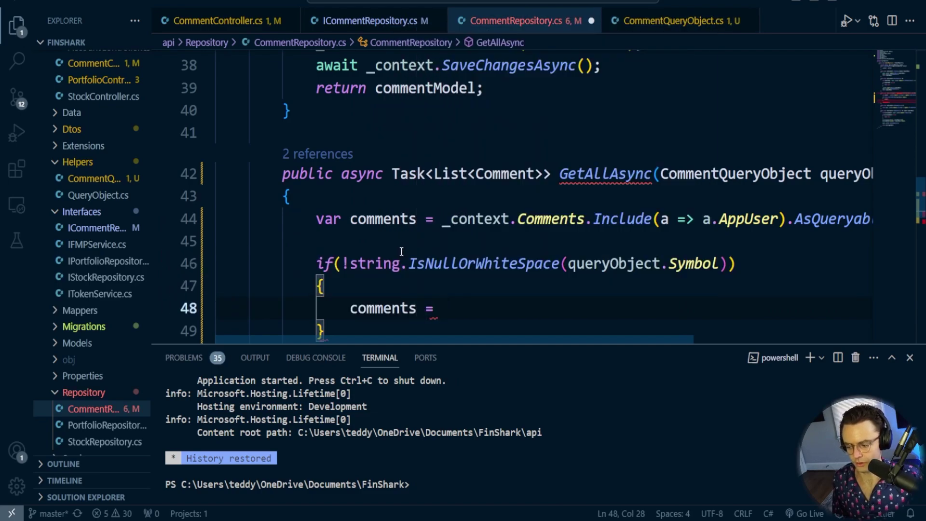
type("comment")
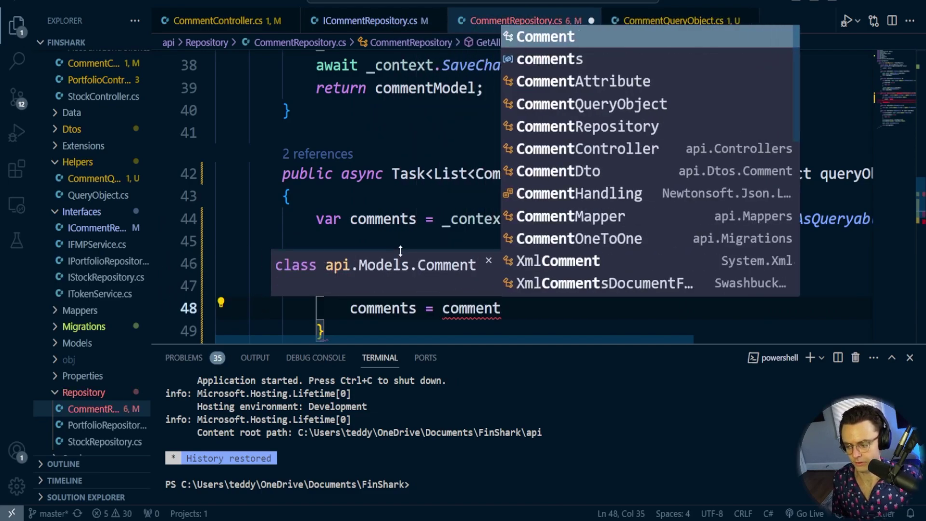
type("s.")
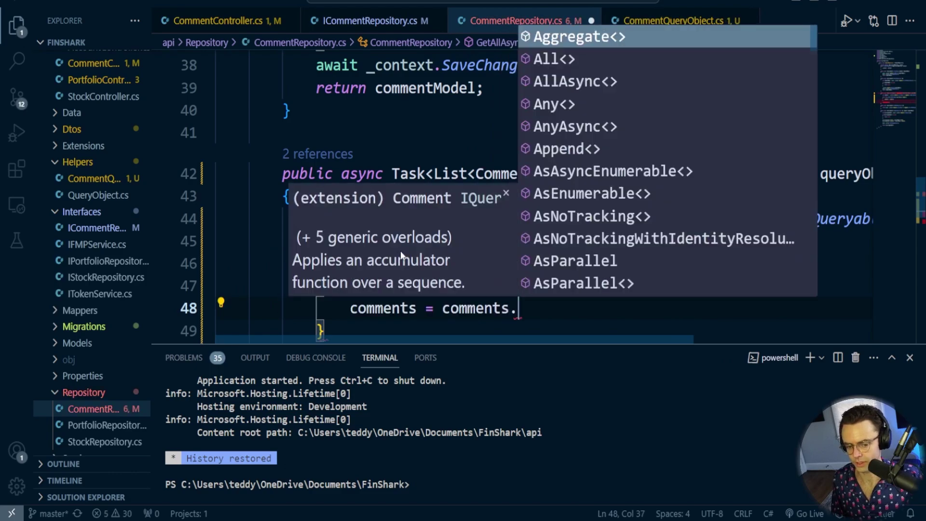
type("Where(s =>")
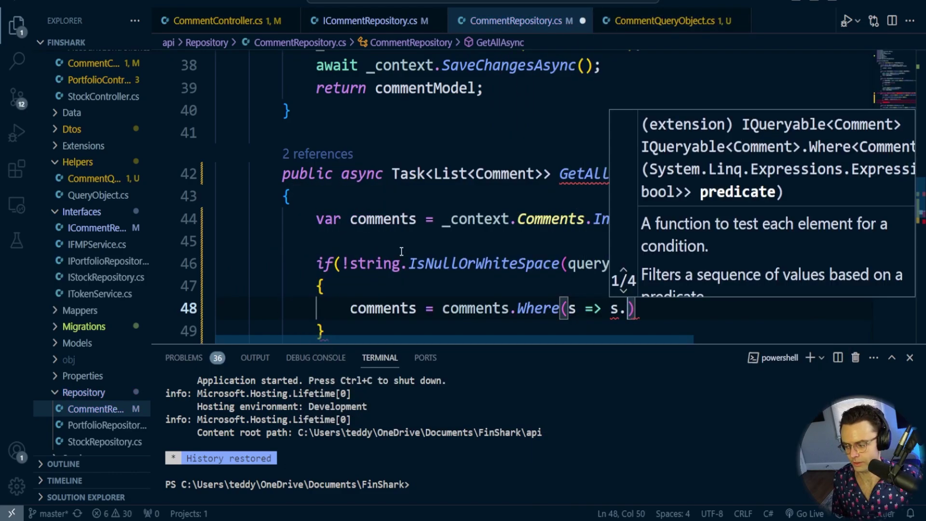
type(" s.")
type("St")
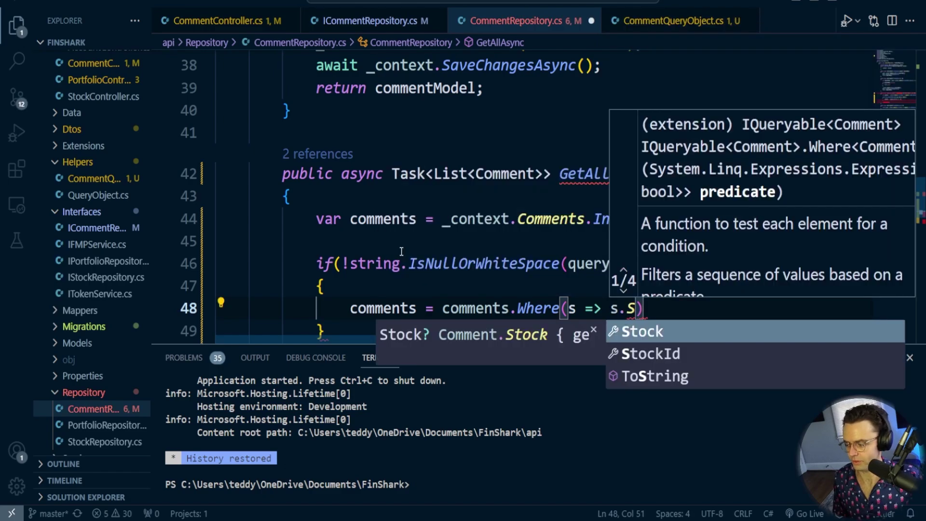
key("Tab")
type(".")
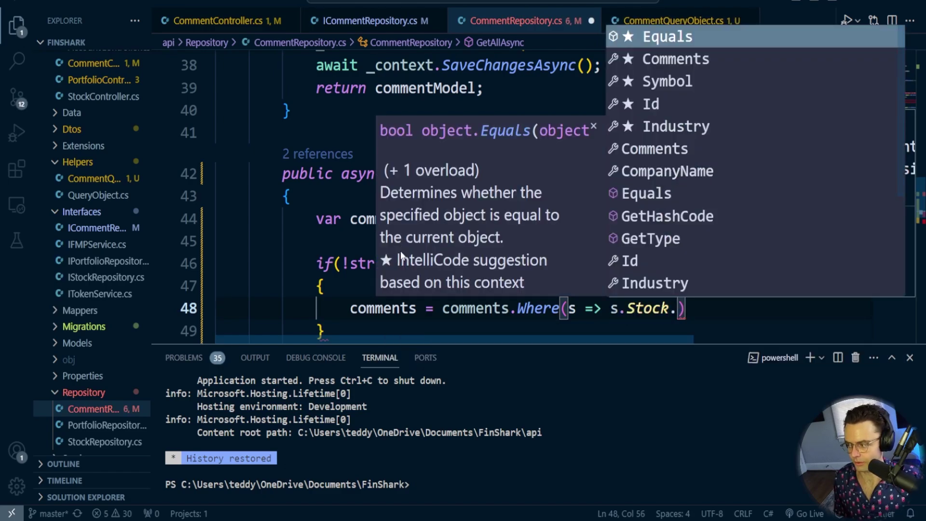
type("Sy")
key("Tab")
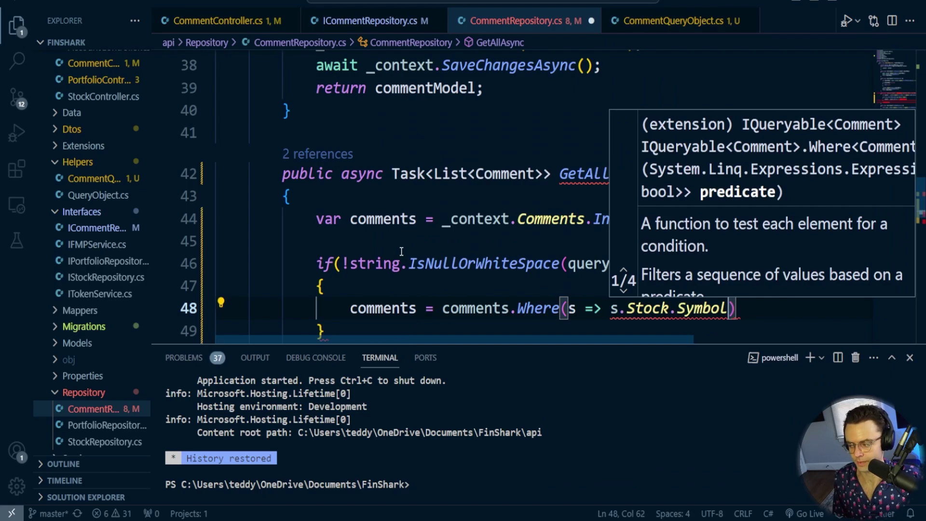
type("==")
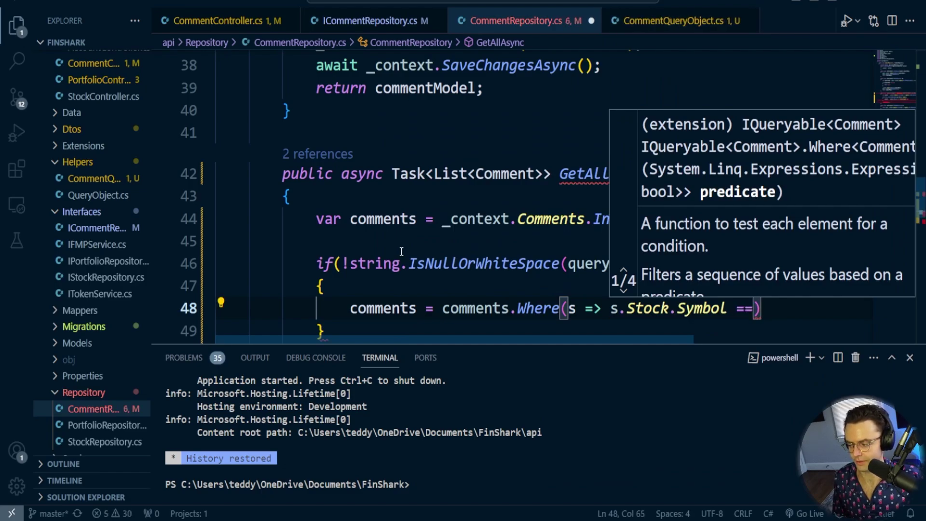
type(" query")
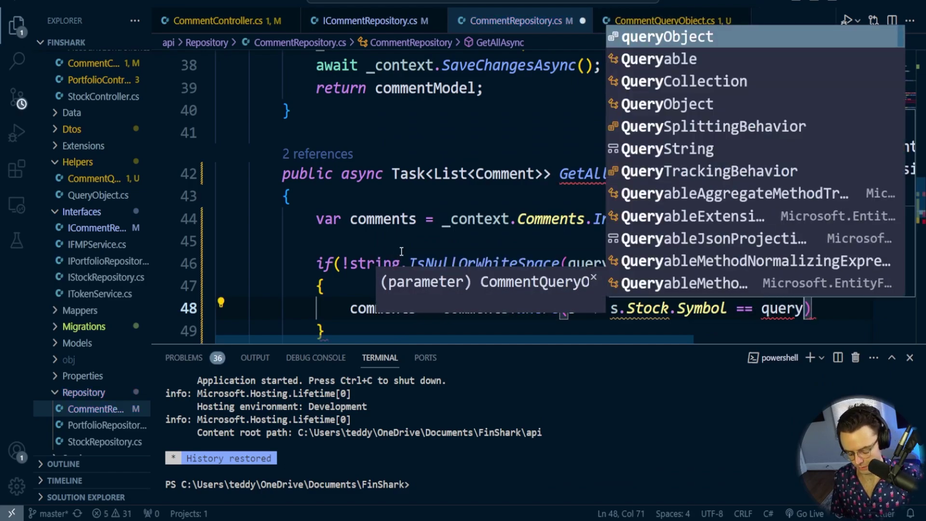
type("O")
key("Tab")
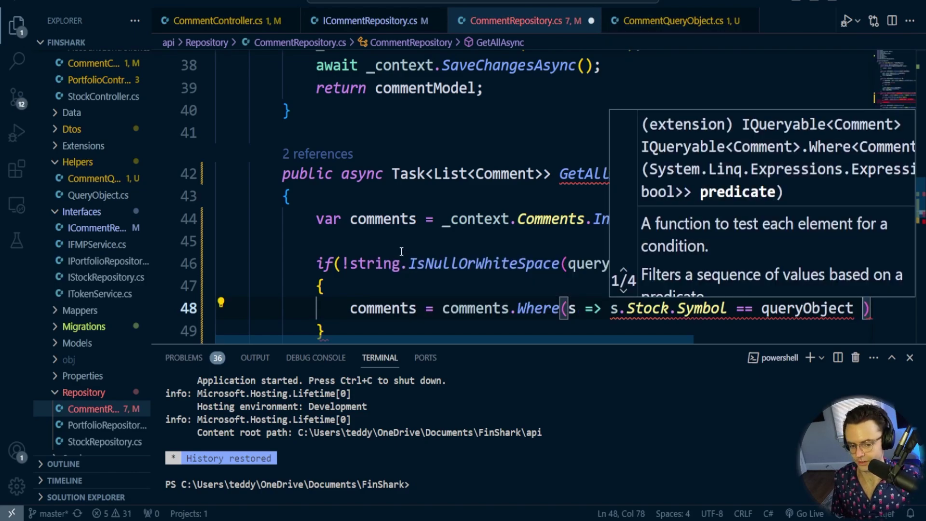
key("BackSpace")
type(".")
key("Tab")
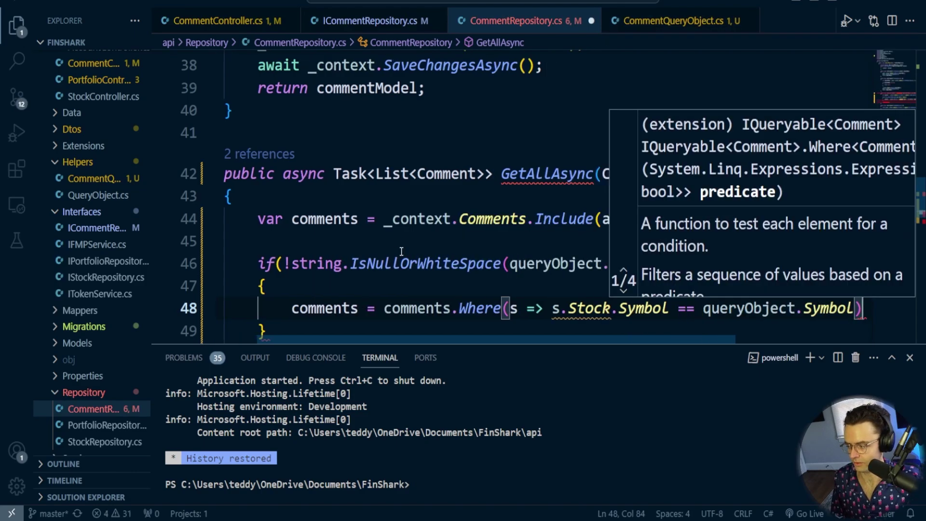
type(");")
scroll(401, 250, "down", 2)
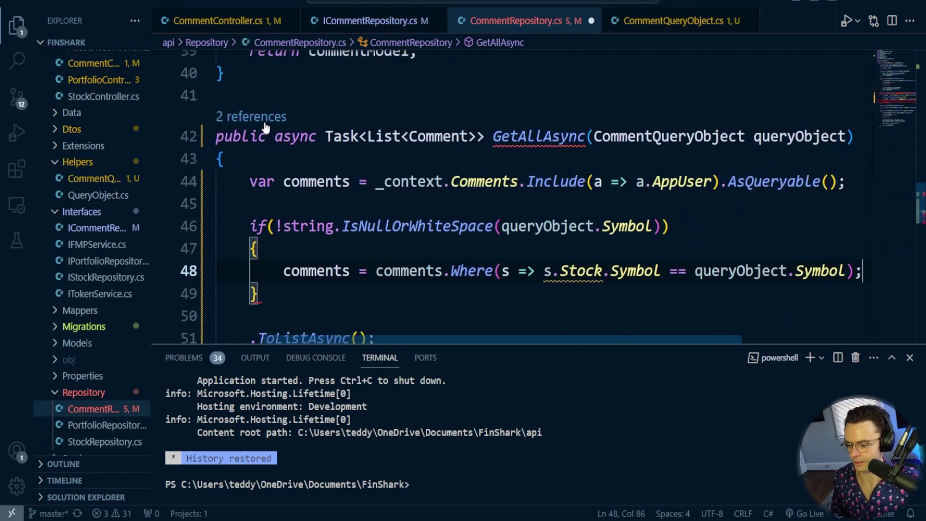
left_click(396, 227)
type(";")
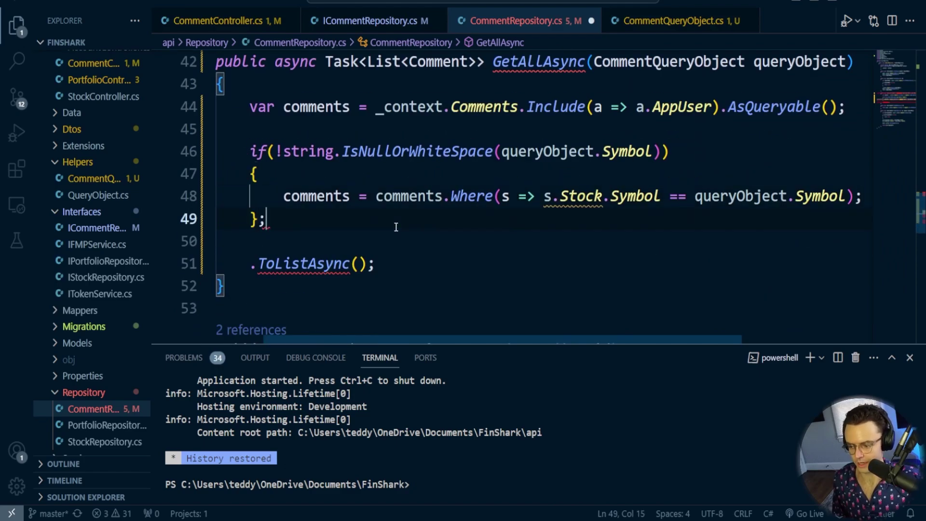
End GetAllAsync with return await comments.ToListAsync();.
key("Return")
key("Return")
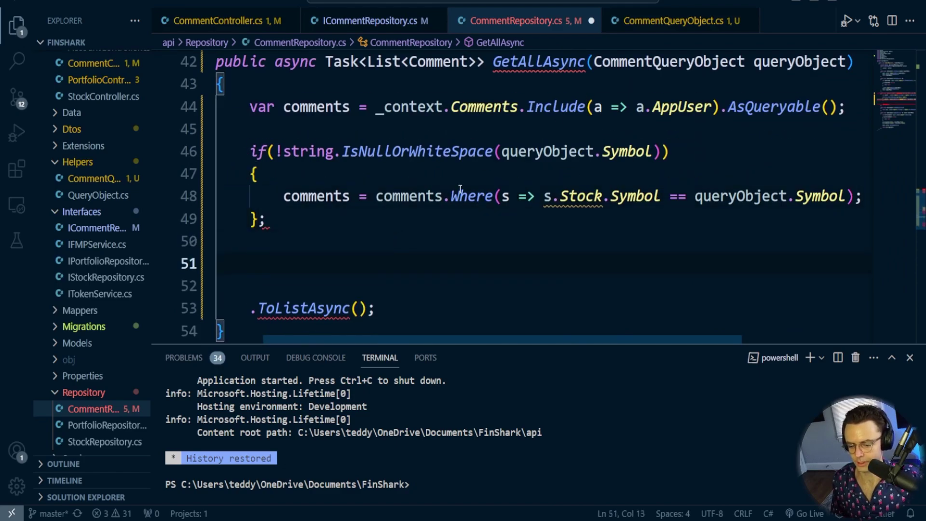
left_click(255, 310)
key("Left")
type("return ")
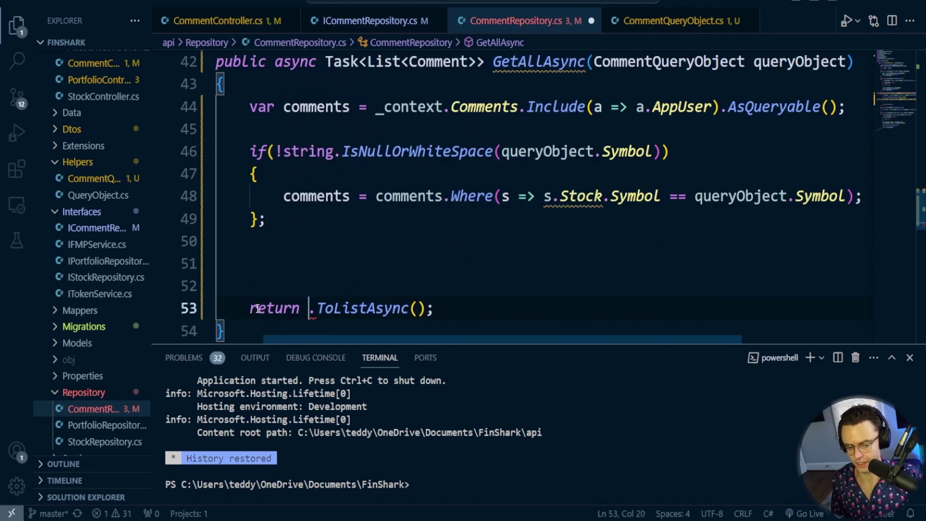
type("await comments")
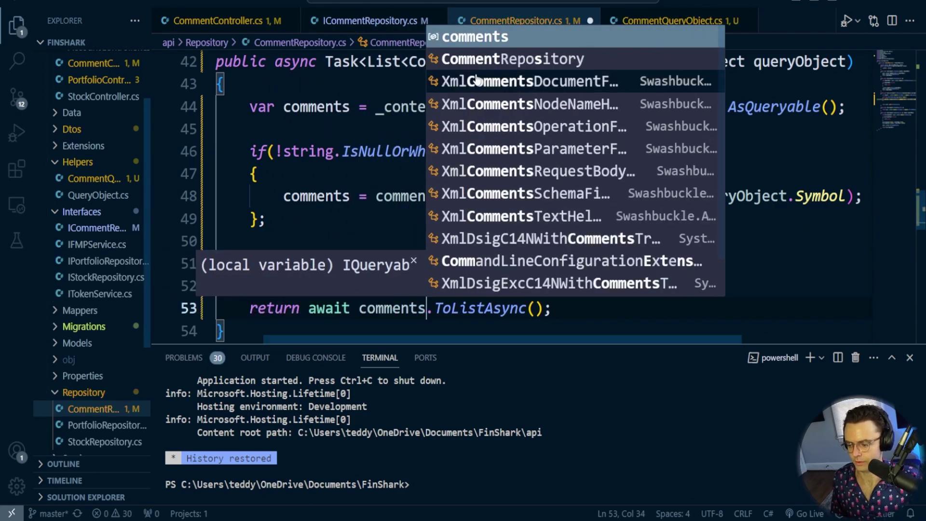
left_click(378, 273)
key("Tab")
scroll(537, 256, "up", 2)
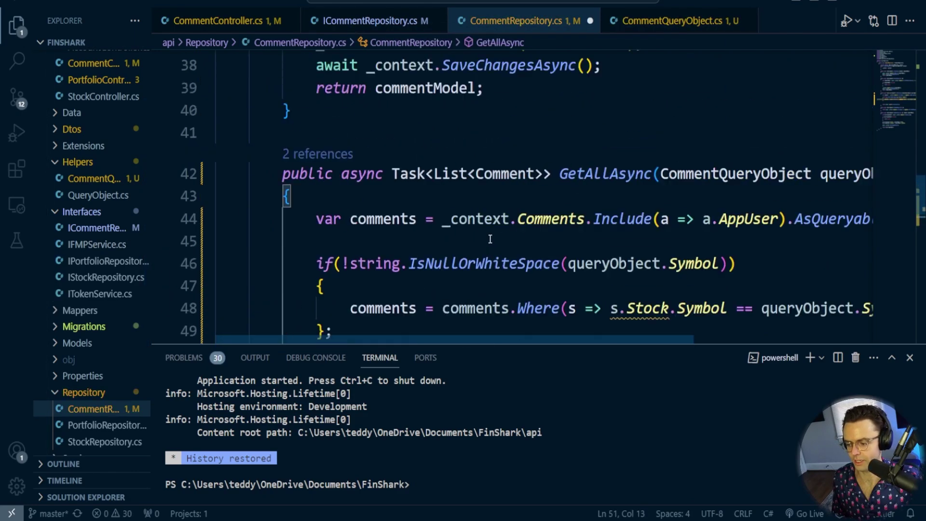
scroll(516, 242, "down", 1)
scroll(490, 222, "down", 1)
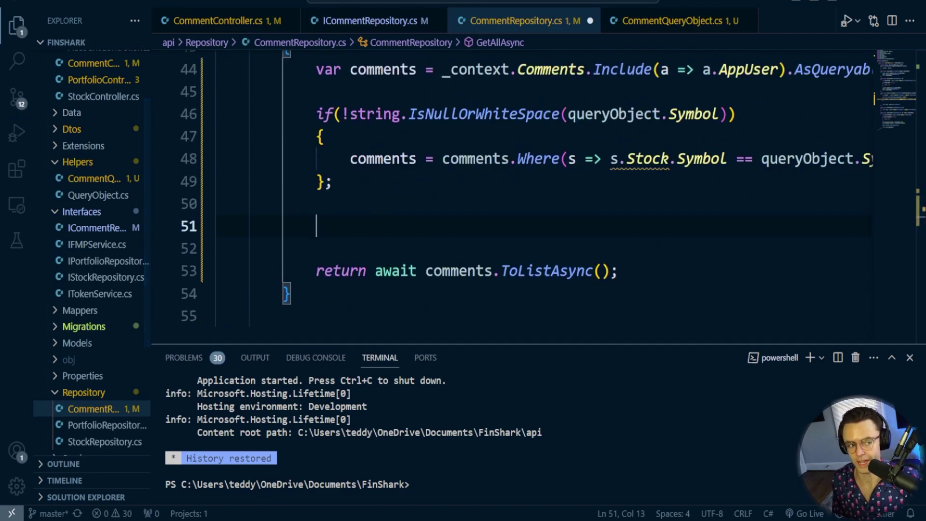
Add an empty if(queryObject.IsDecsending == true) { } block after the symbol filter.
left_click(407, 206)
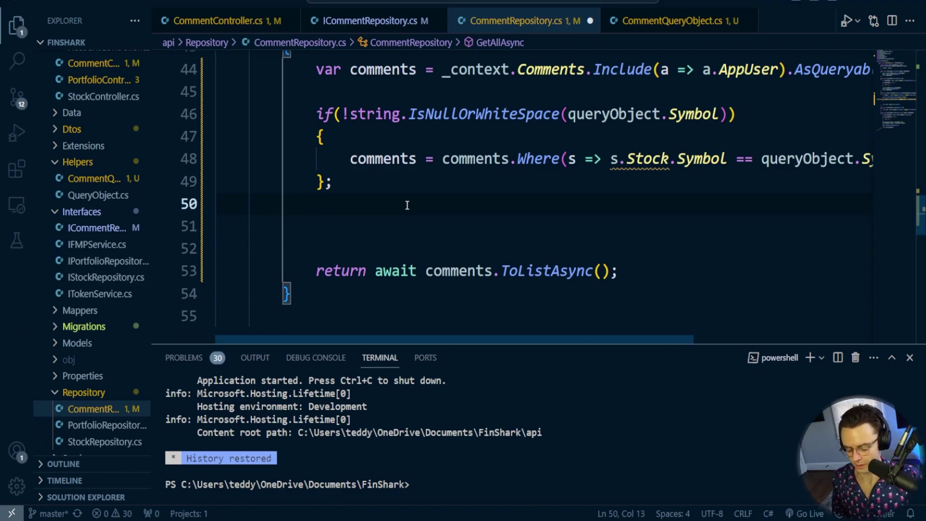
type("if(")
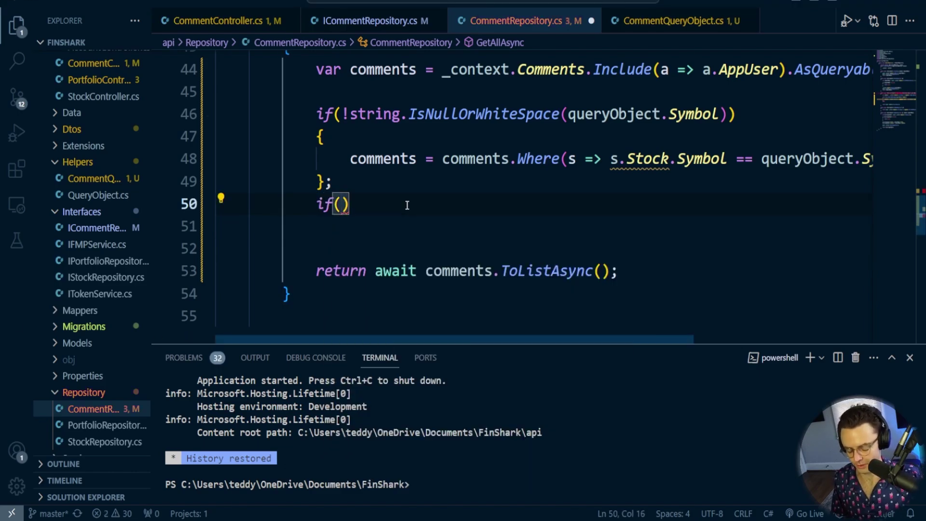
type("quer")
key("Tab")
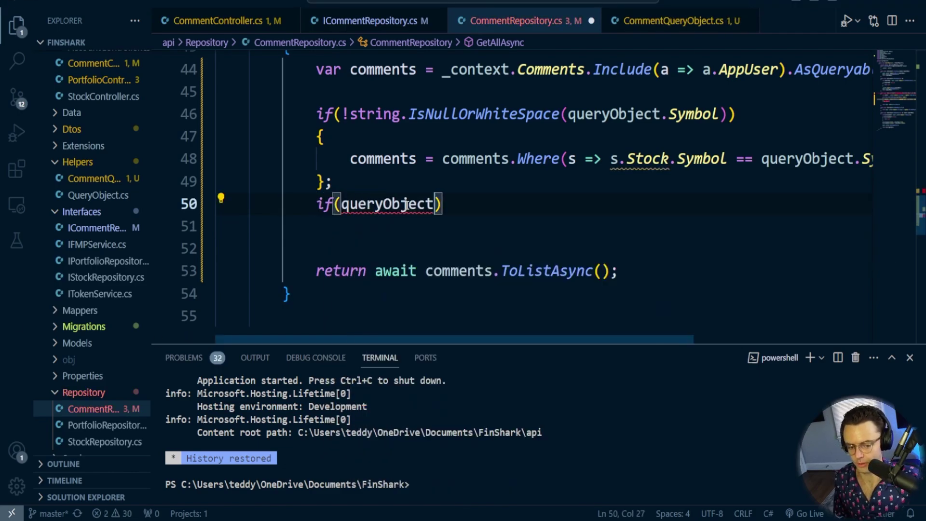
type(".")
key("Tab")
type("== tru")
key("Tab")
type(")")
key("Return")
type("{")
key("Return")
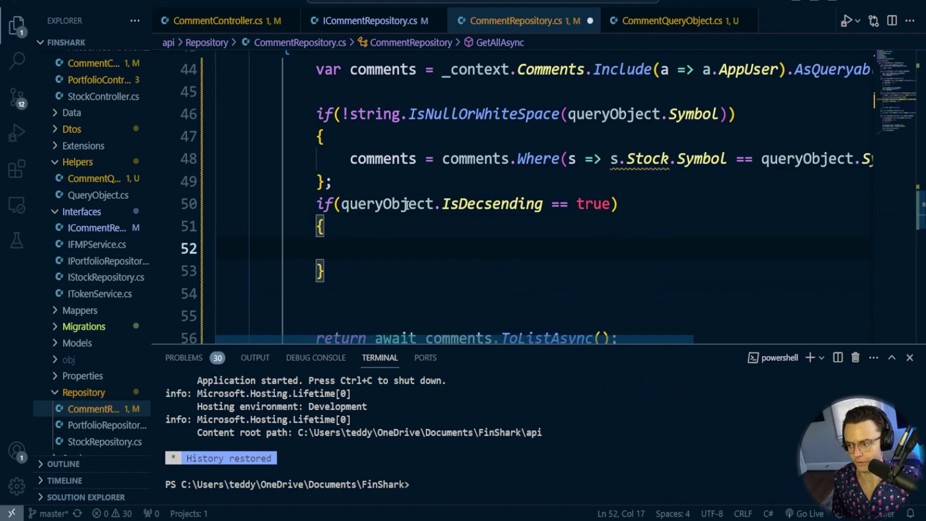
Default IsDecsending to true in CommentQueryObject.
left_click(660, 20)
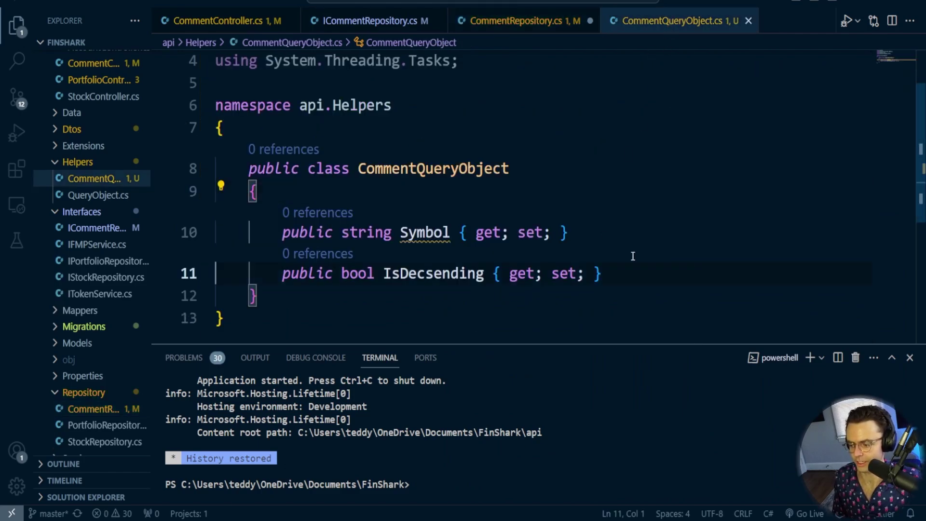
left_click(633, 271)
type("=")
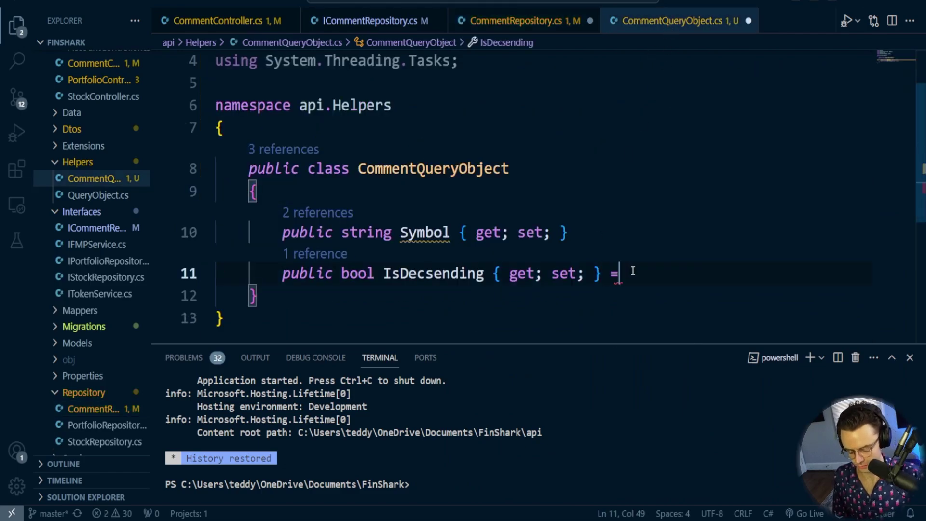
type(" true;")
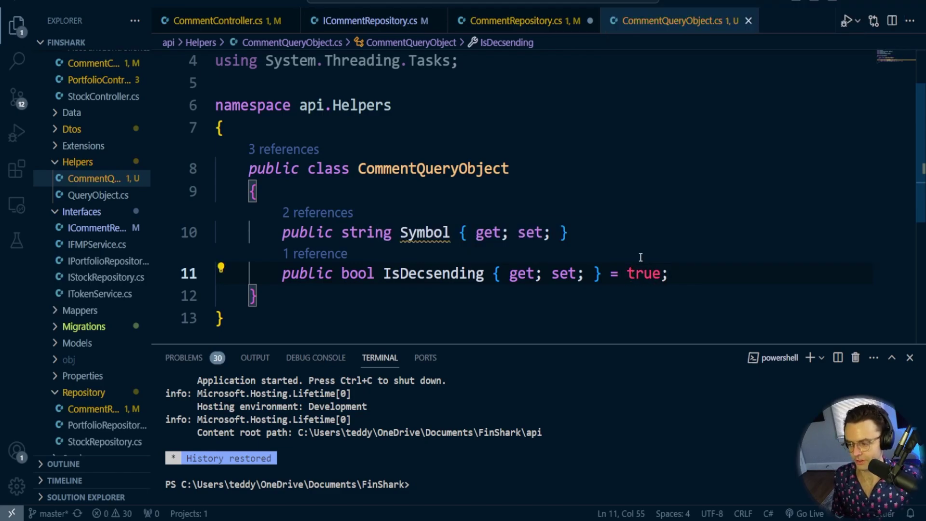
left_click(563, 26)
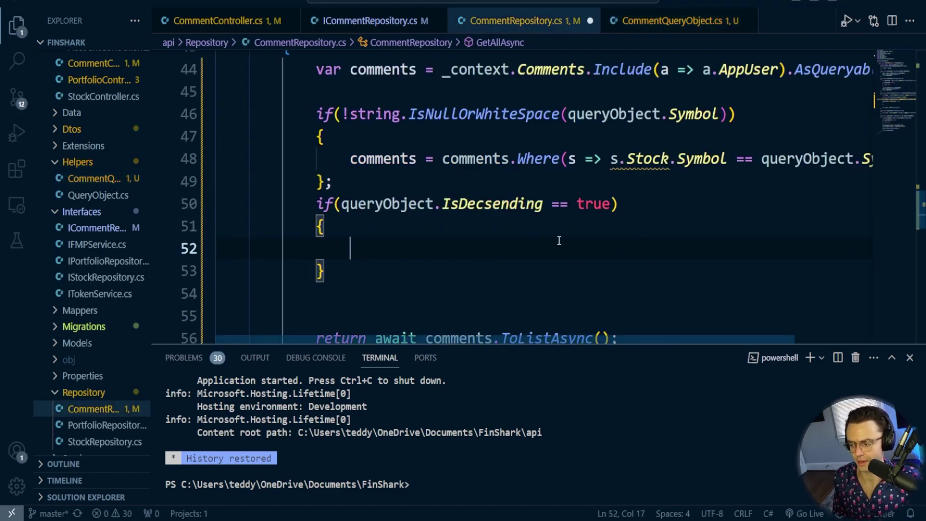
scroll(559, 242, "up", 1)
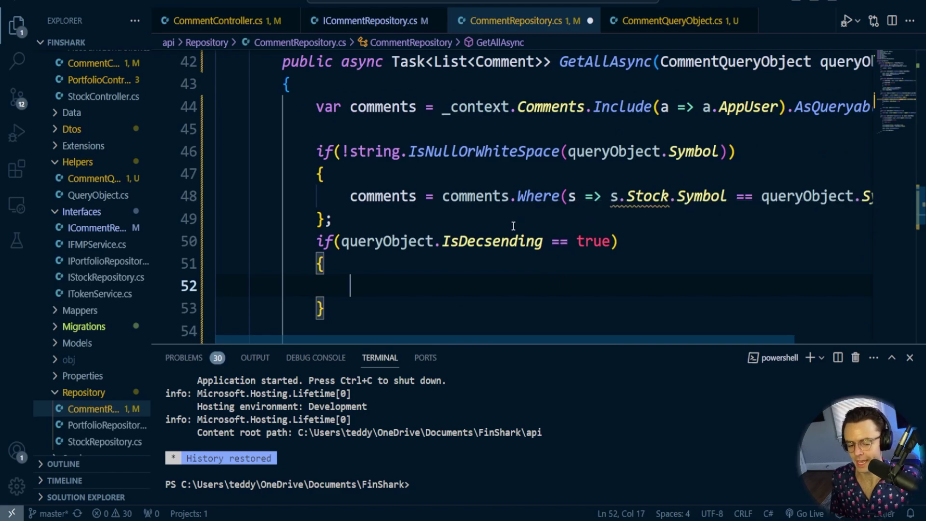
type("com")
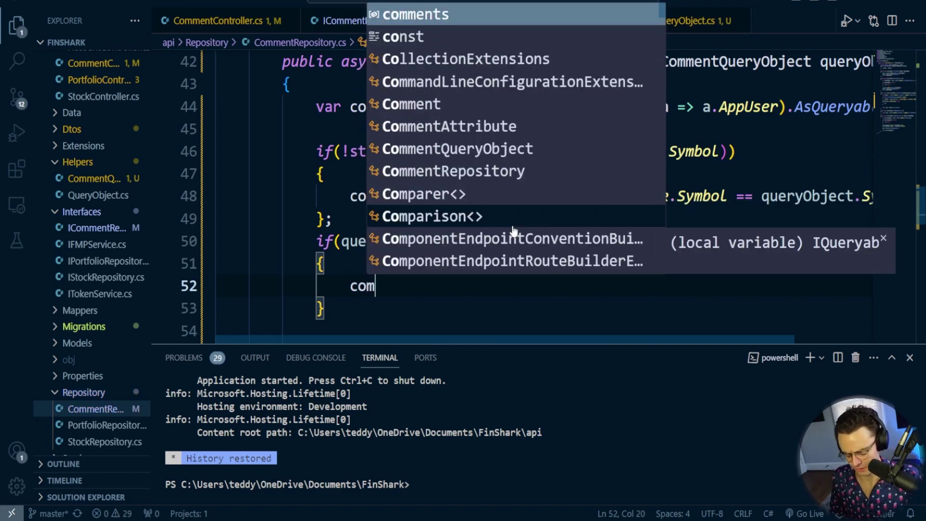
type("ments ")
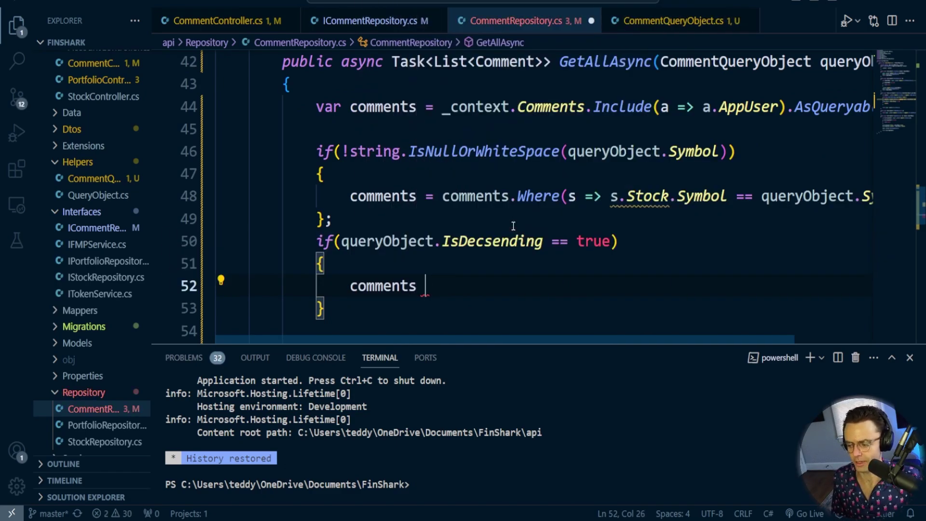
type("-comment")
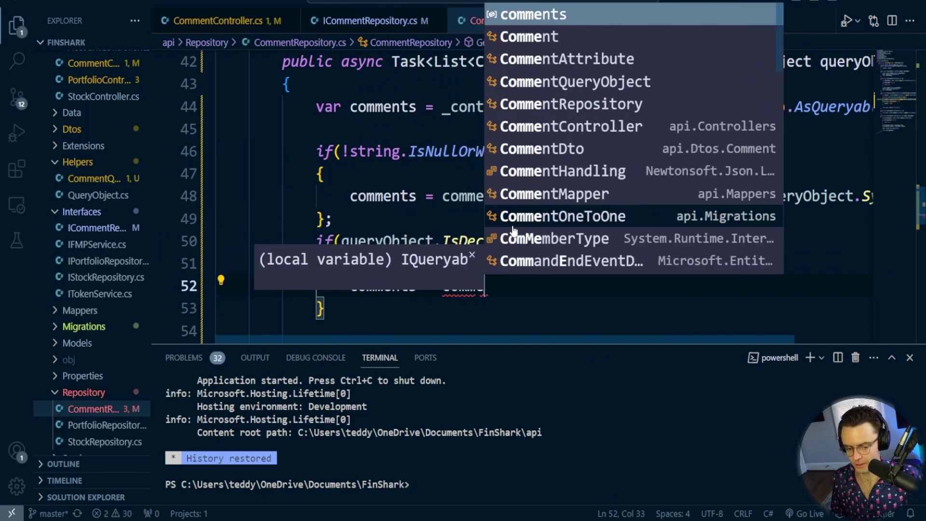
type("s.O")
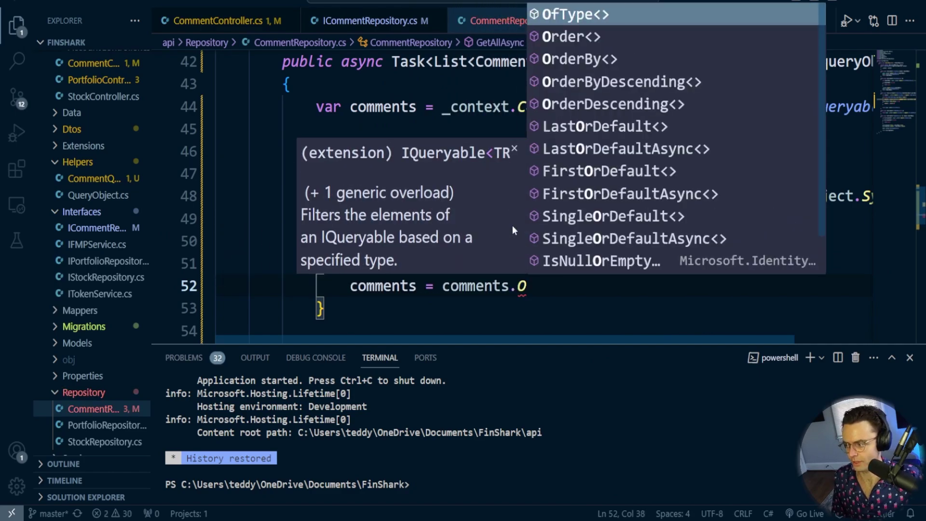
Sort with comments = comments.OrderByDescending(c => c.CreatedOn) inside the descending check.
key("Down")
key("Down")
key("Down")
key("Tab")
type("(c => c.")
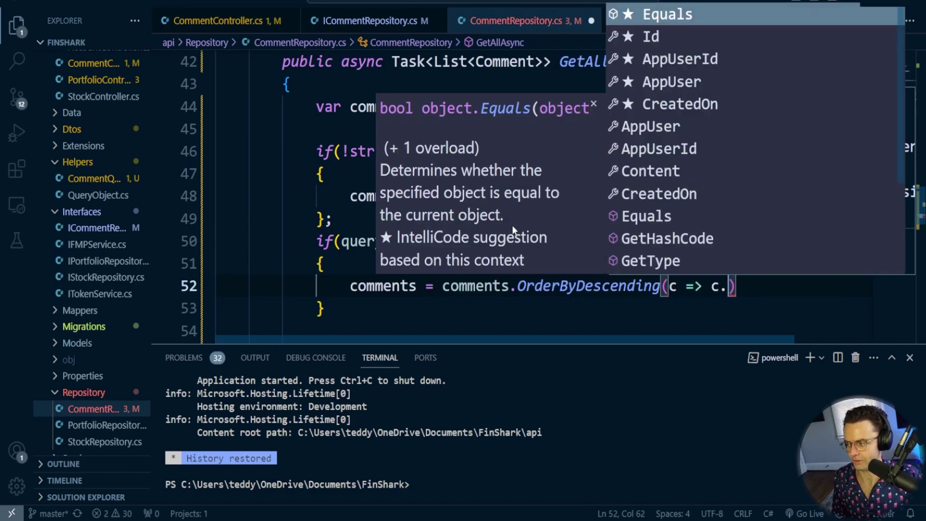
key("Down")
key("Down")
key("Down")
key("Down")
key("Tab")
key("End")
type(";")
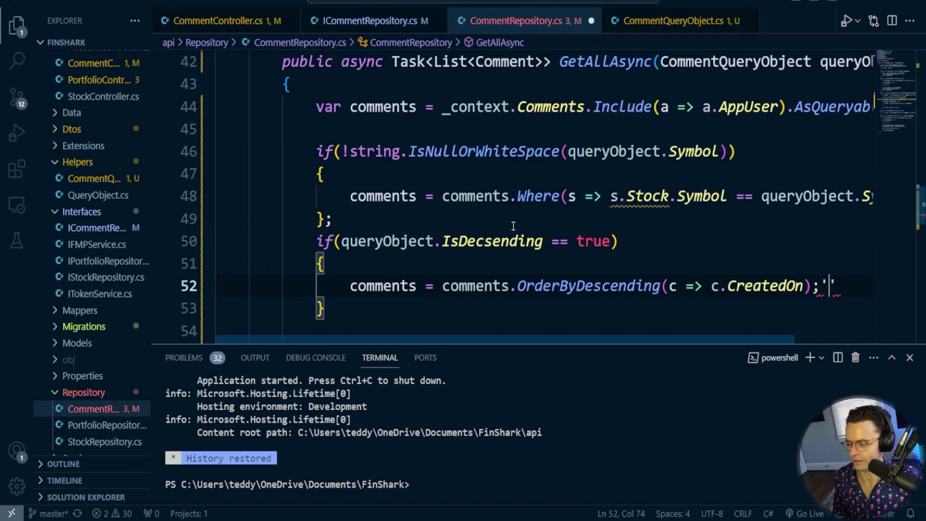
type("s")
left_click(535, 152)
scroll(550, 109, "down", 2)
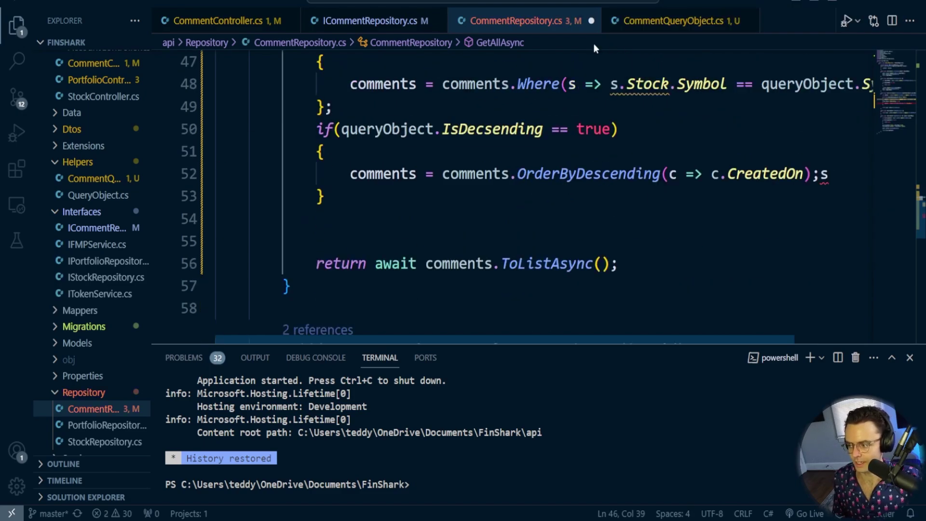
scroll(589, 200, "down", 1)
Remove extra blank lines, save the repository, and delete the stray s after the sorting statement.
left_click(536, 196)
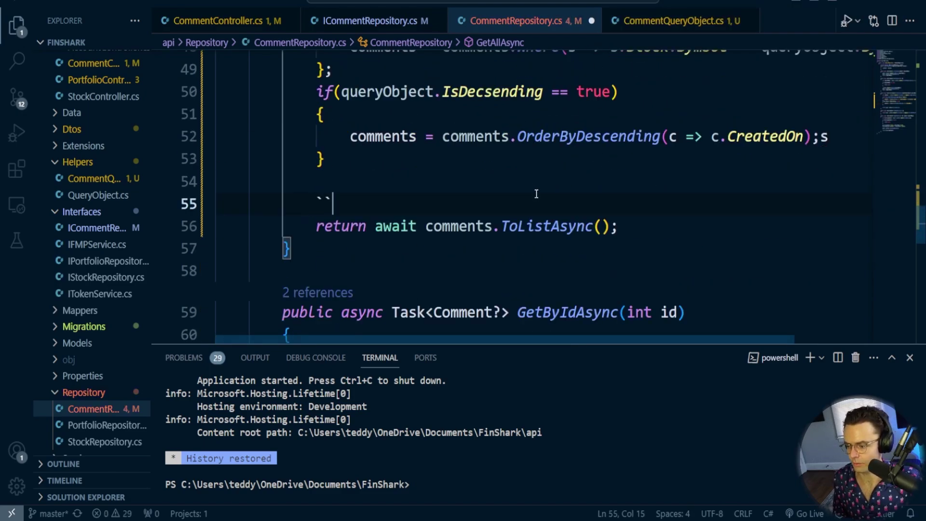
key("BackSpace")
key("BackSpace")
key("BackSpace")
key("ctrl+s")
scroll(569, 203, "up", 3)
scroll(457, 206, "down", 1)
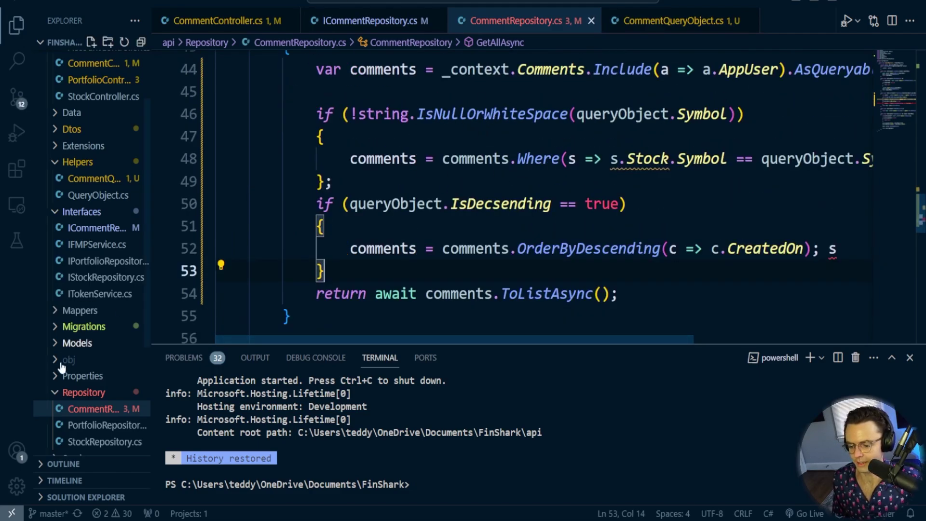
scroll(87, 289, "down", 2)
scroll(417, 219, "up", 1)
scroll(405, 203, "right", 3)
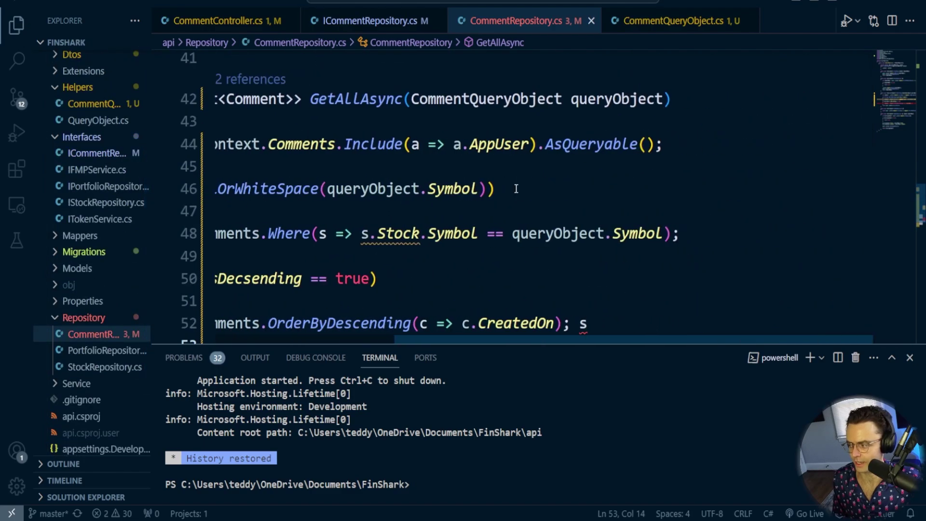
scroll(548, 227, "down", 2)
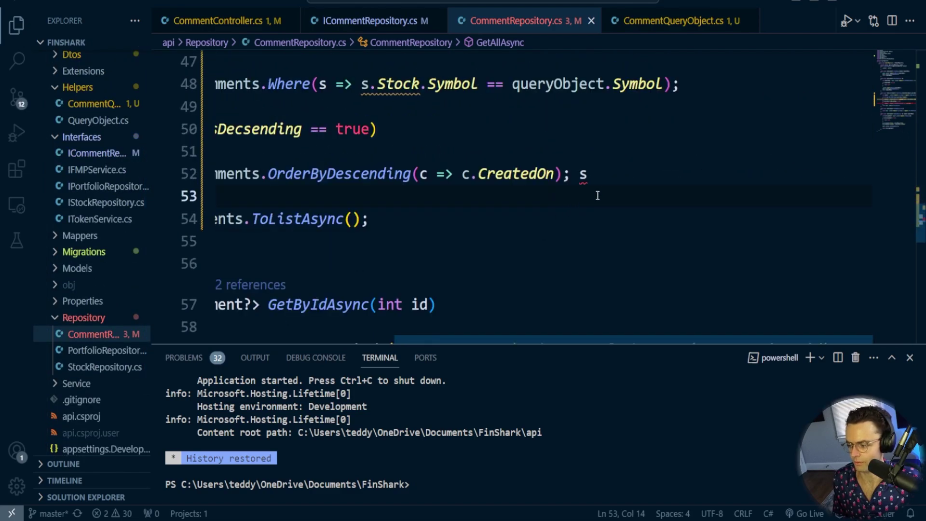
left_click(599, 174)
key("BackSpace")
key("BackSpace")
scroll(601, 173, "left", 3)
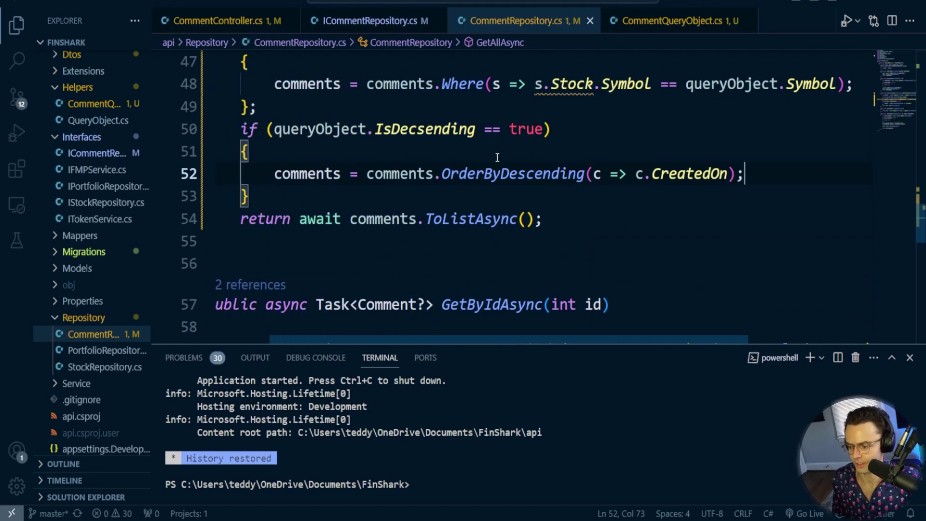
scroll(87, 377, "down", 2)
Open Program.cs and insert a blank line after app.UseHttpsRedirection() for new middleware.
left_click(102, 407)
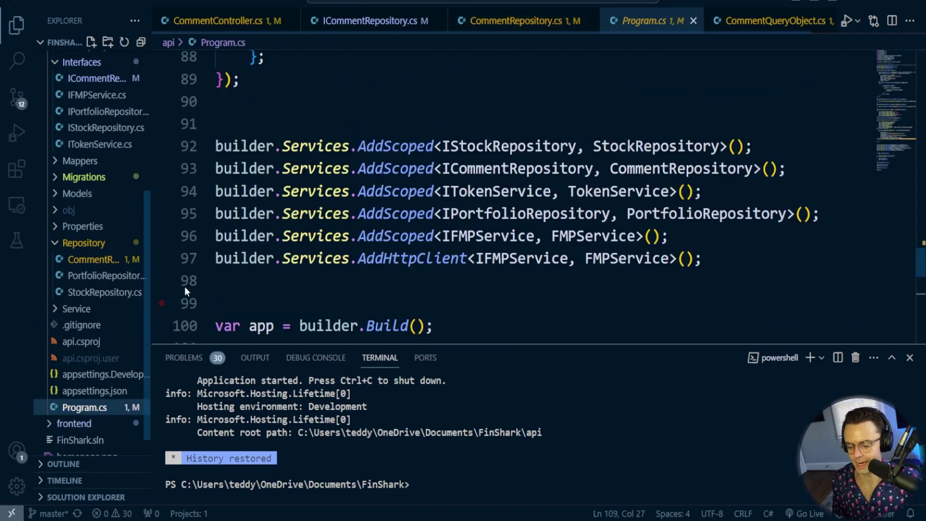
scroll(252, 262, "down", 1)
scroll(253, 264, "down", 5)
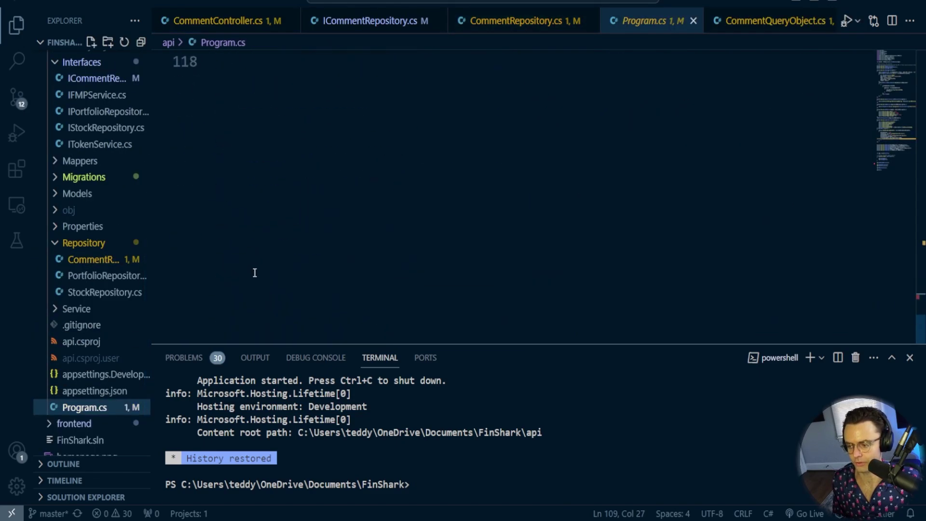
scroll(253, 264, "up", 5)
key("Return")
key("Return")
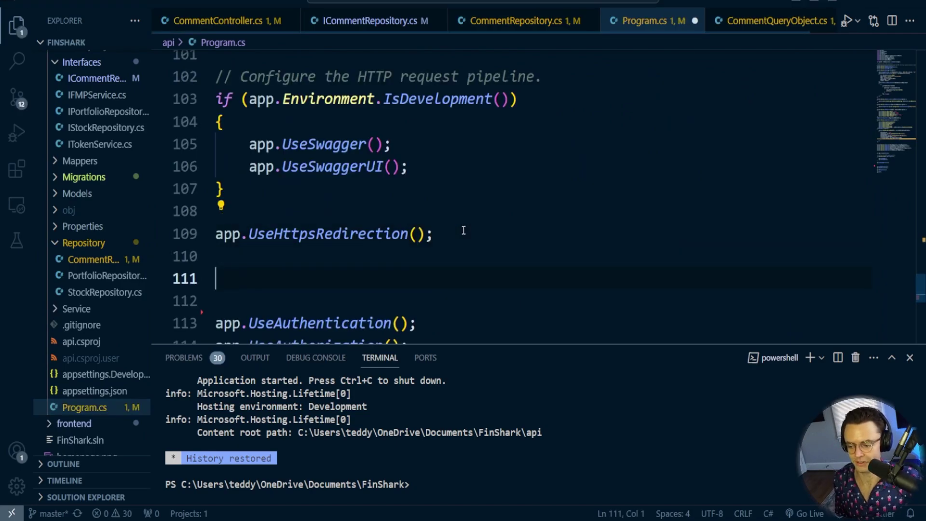
scroll(456, 246, "down", 1)
scroll(395, 233, "up", 2)
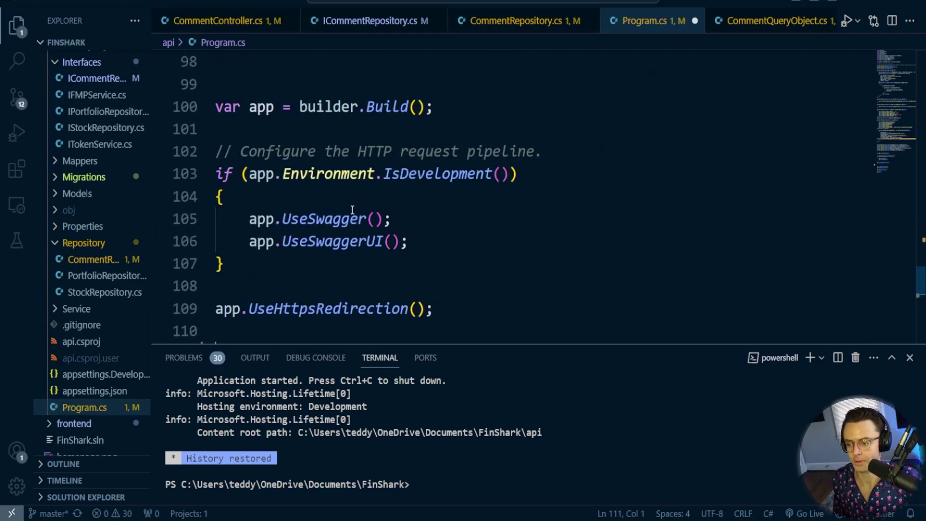
left_click_drag(461, 112, 216, 119)
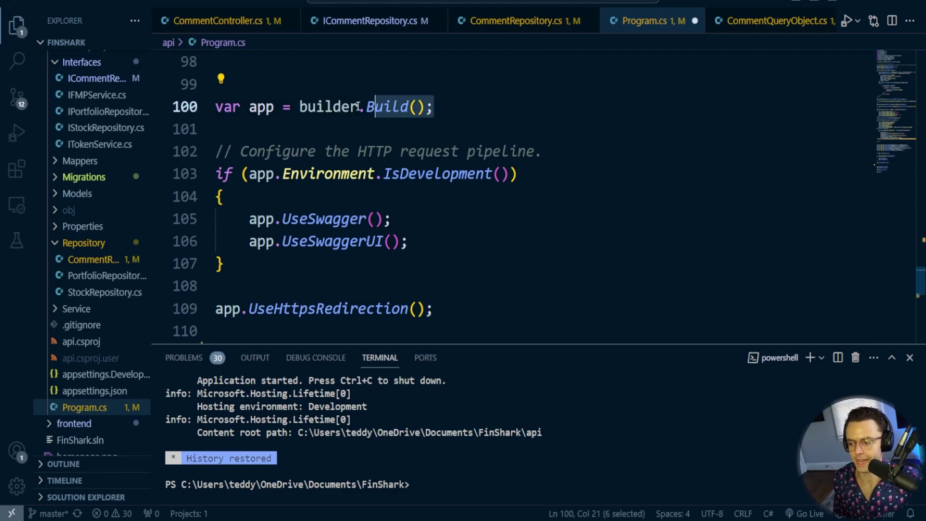
scroll(304, 225, "down", 1)
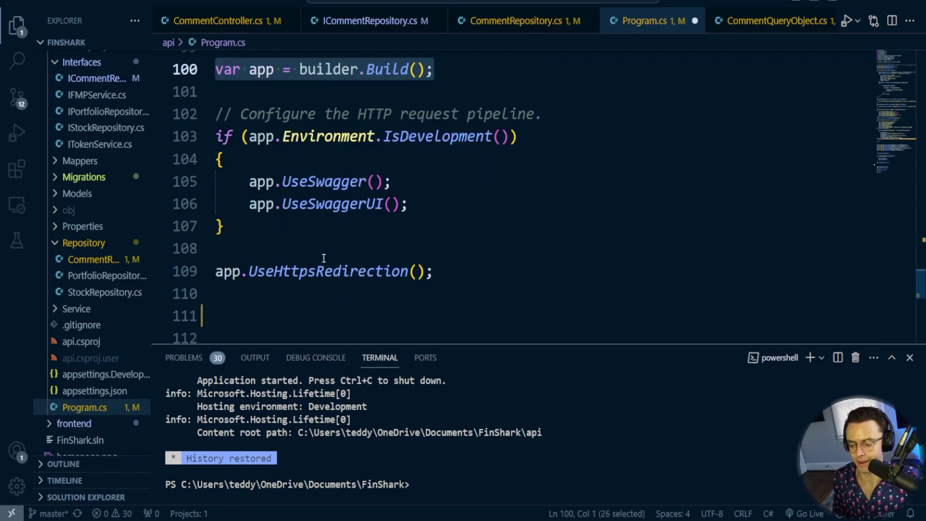
scroll(313, 245, "down", 1)
left_click(326, 288)
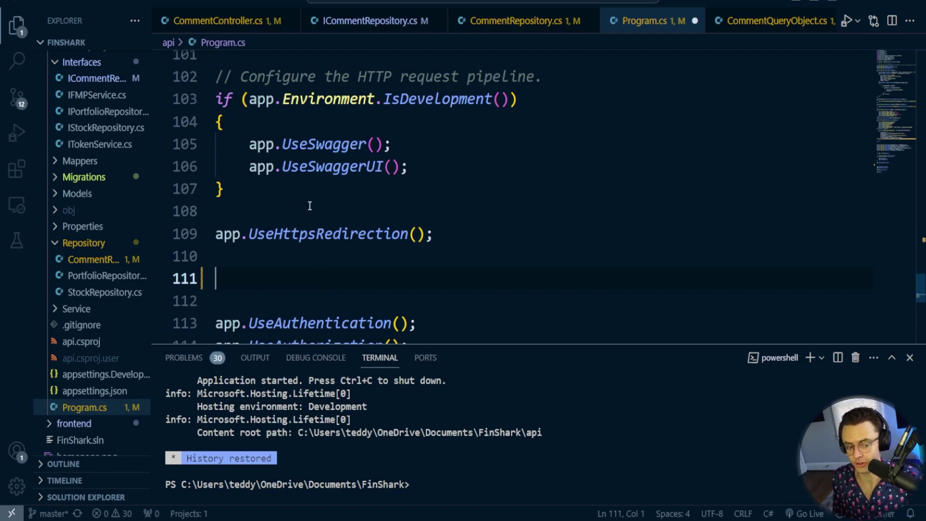
type("app.")
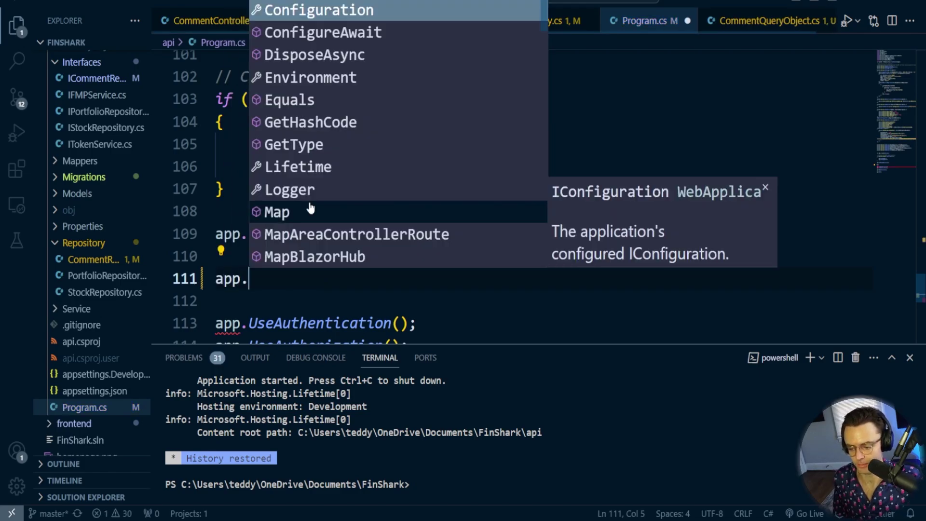
type("UserCor")
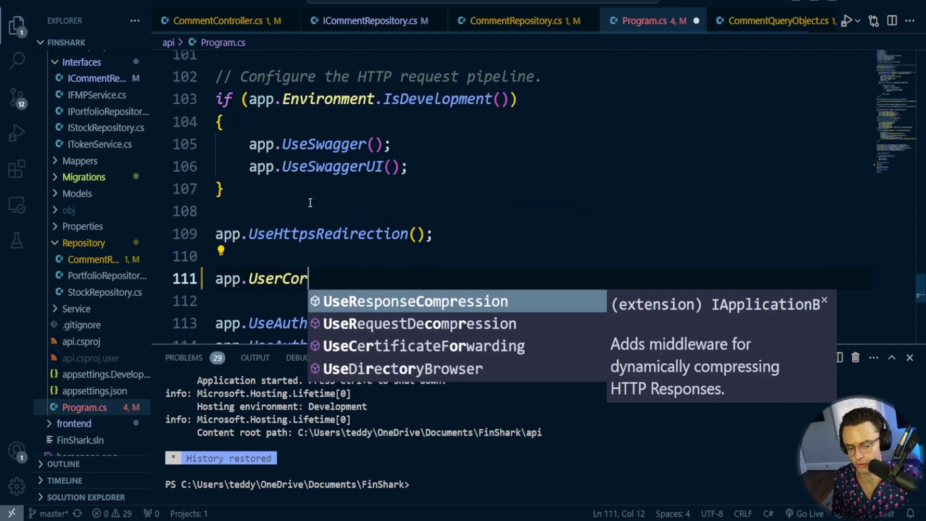
type("s")
type("(x")
Write app.UseCors(x => x.AllowAnyMethod().AllowAnyHeader().AllowCredentials() on chained lines.
key("ctrl+z")
key("ctrl+z")
key("ctrl+z")
key("BackSpace")
key("BackSpace")
key("BackSpace")
key("BackSpace")
key("BackSpace")
type("Cors(")
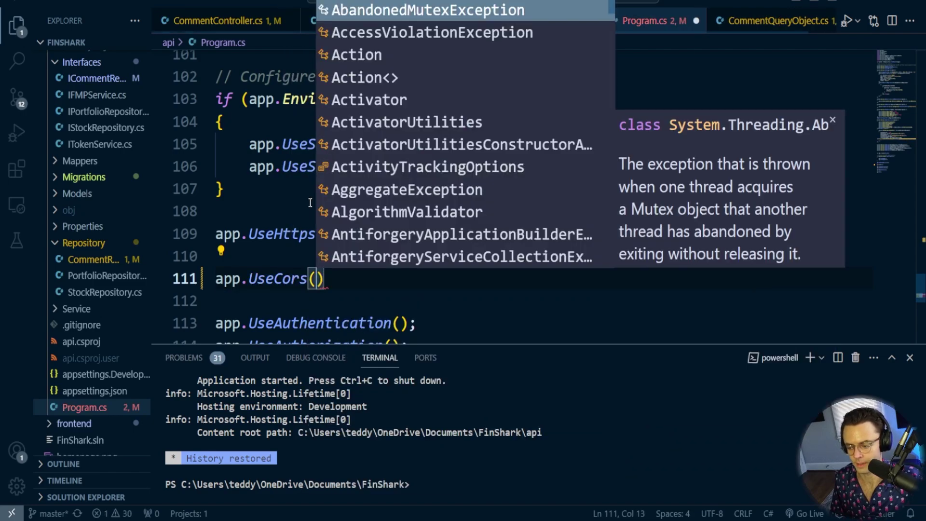
key("Escape")
type("x => x")
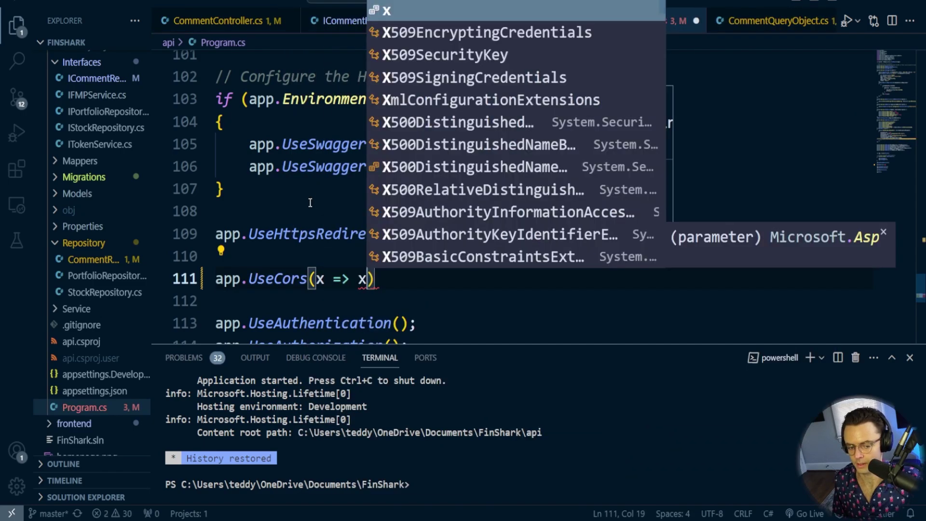
key("Escape")
key("Return")
key("Tab")
type(".All")
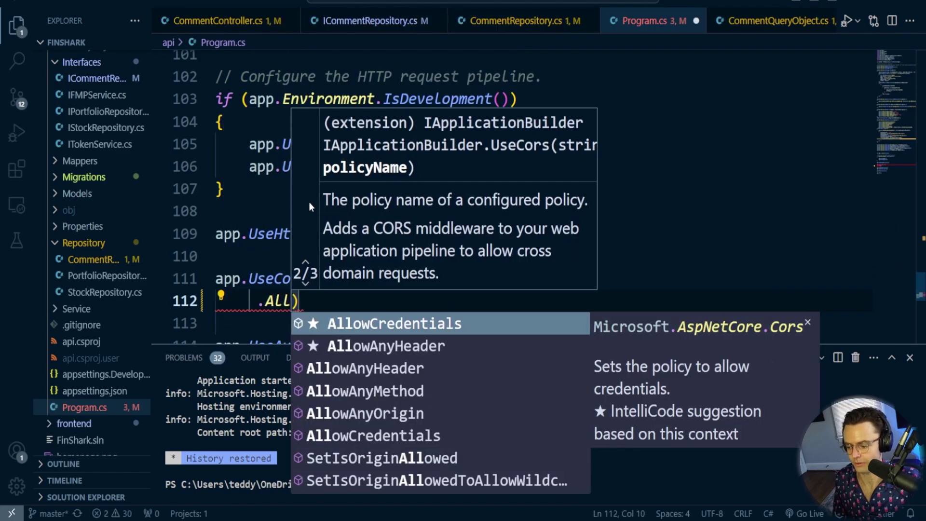
key("Down")
key("Down")
key("Down")
key("Return")
type("()")
key("Return")
type(".All")
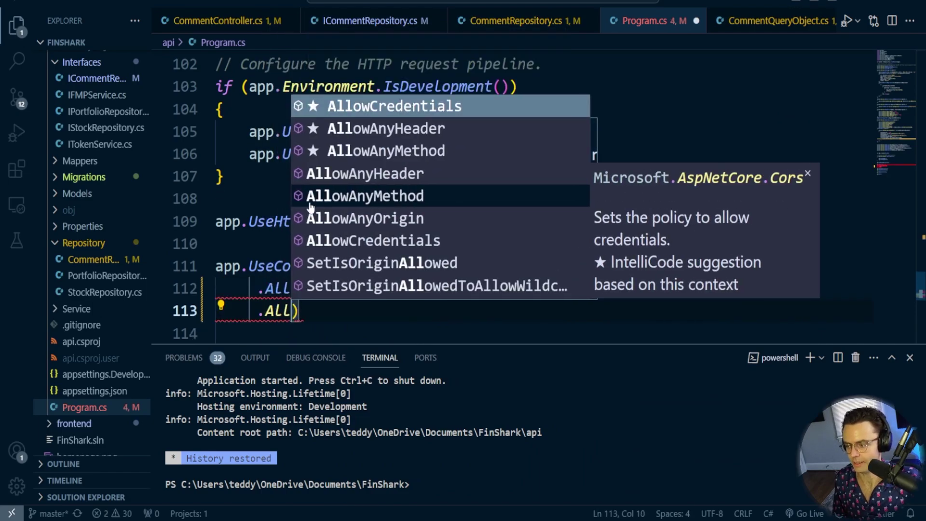
key("Return")
type("()")
key("Return")
type(".")
type("A")
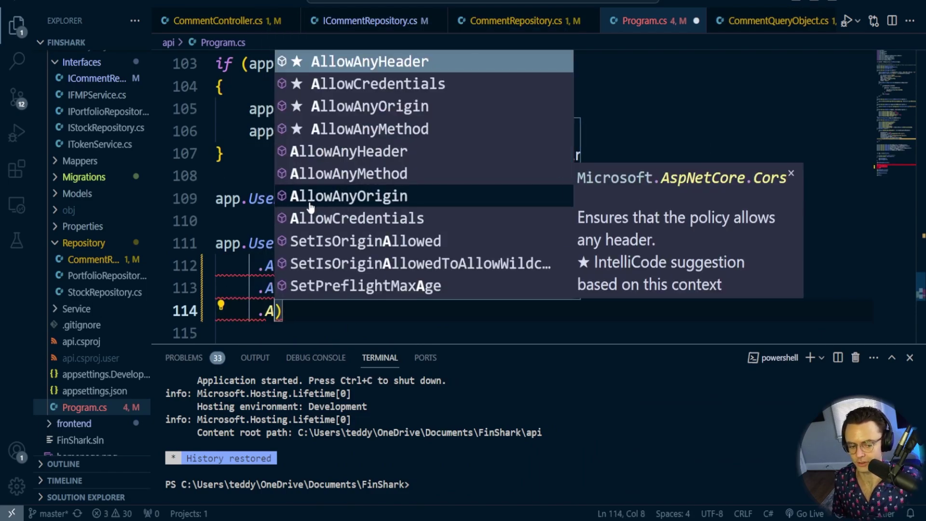
type("ll")
key("Down")
key("Return")
type("()")
key("Return")
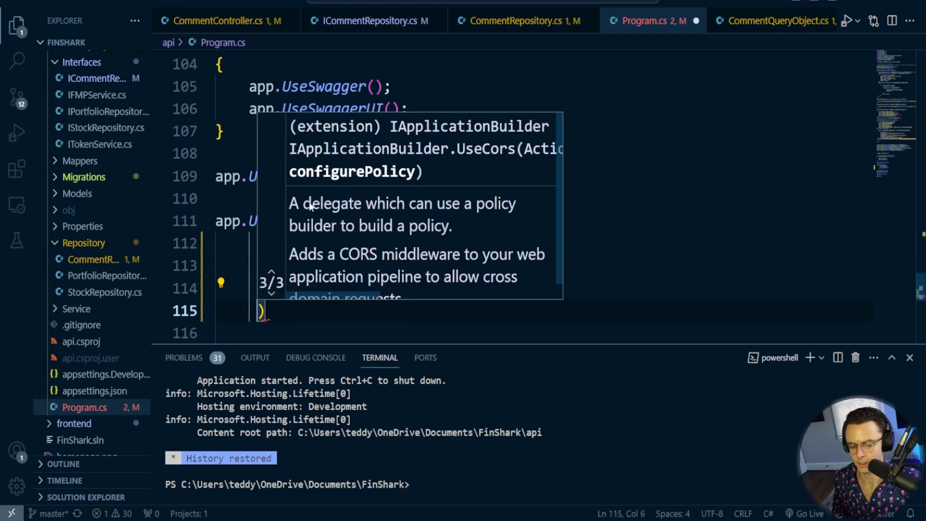
type("//")
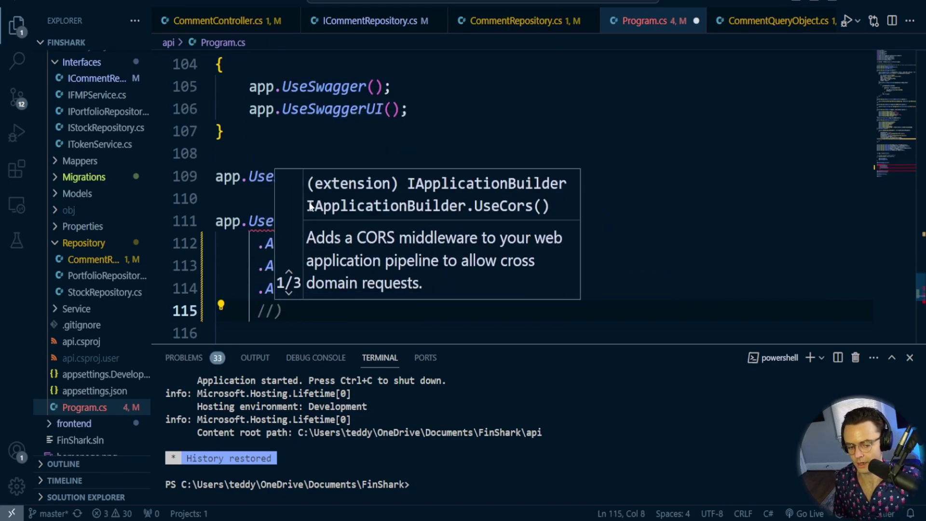
type(".WithOrigin")
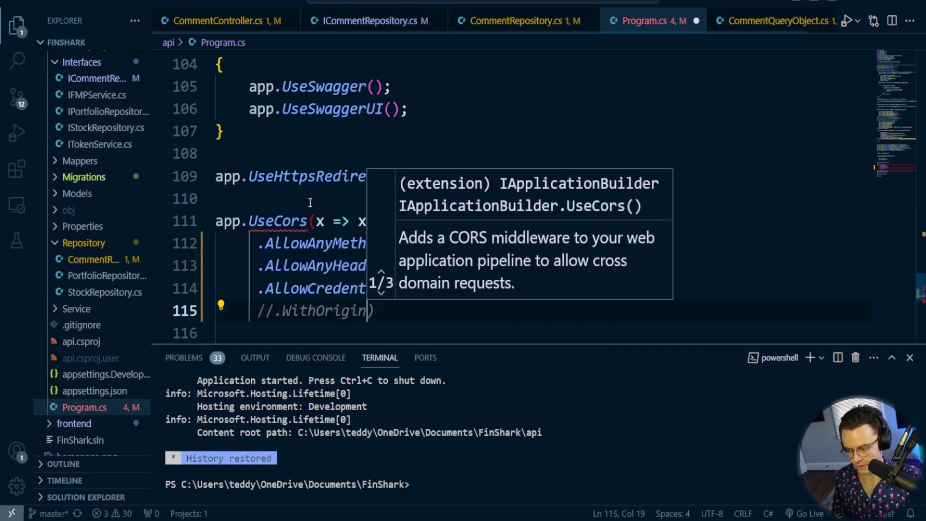
type("s(\"https")
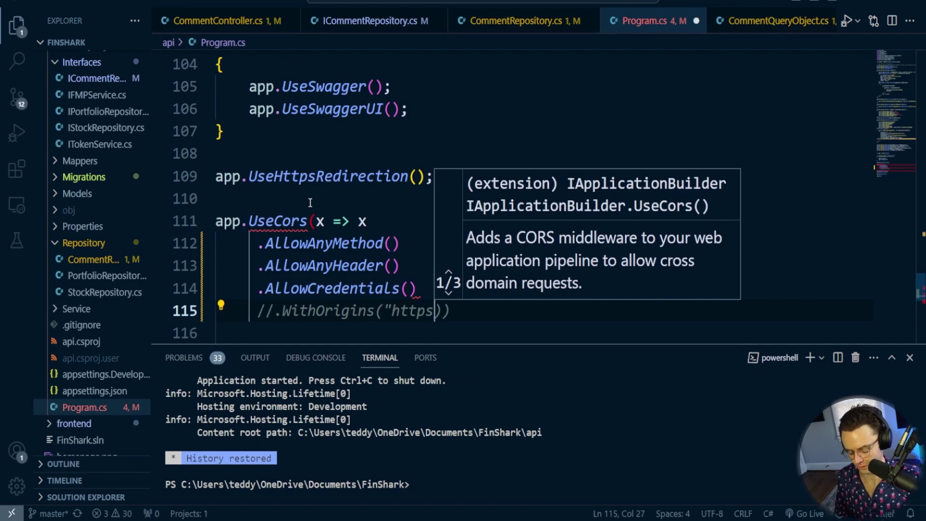
type("://localhost:44")
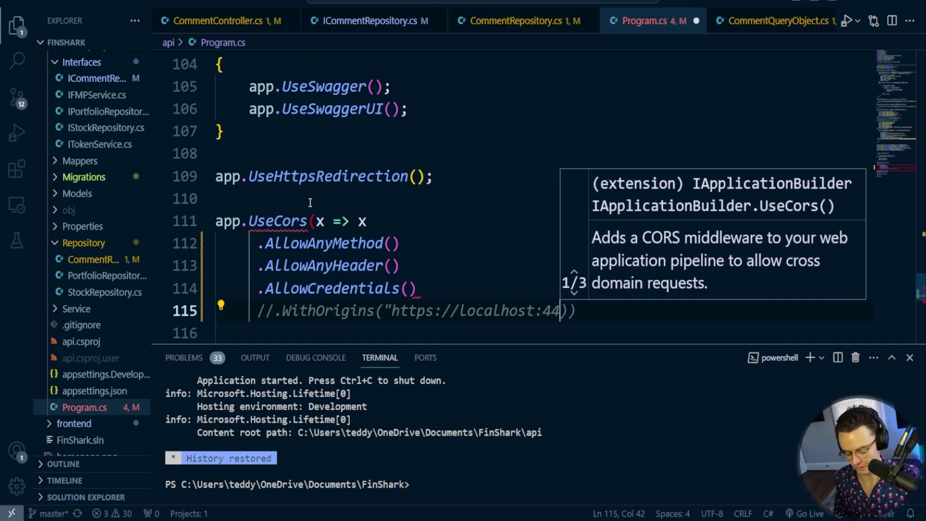
type("351")
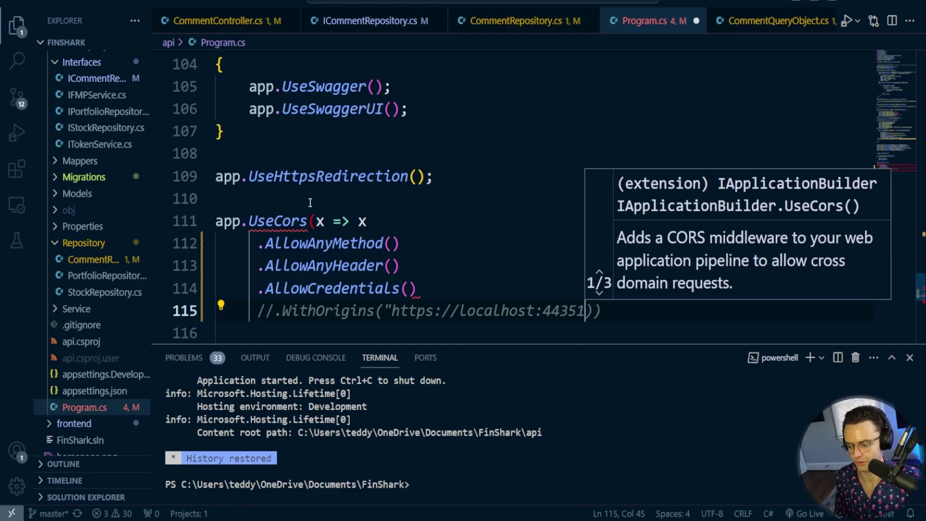
type("\")")
Add .SetIsOriginAllowed(origin => true) after a commented WithOrigins line and save Program.cs.
key("Return")
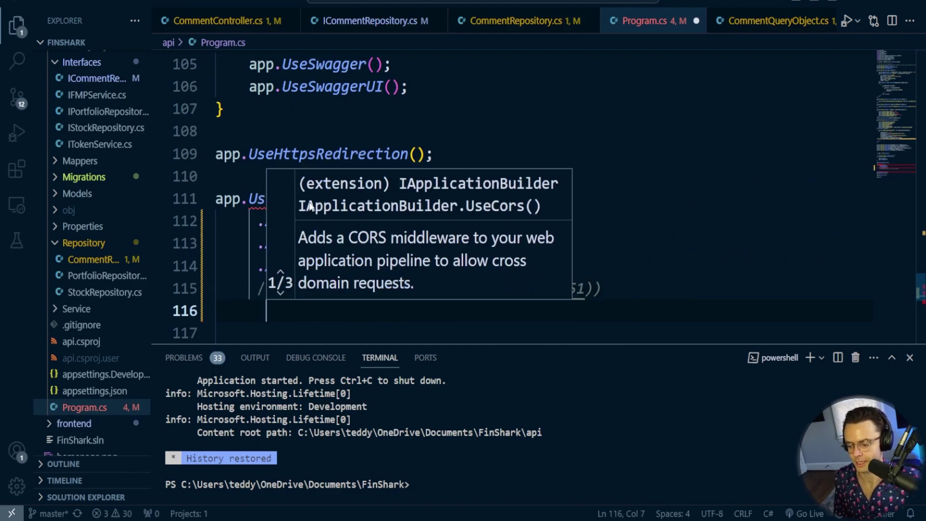
type(".")
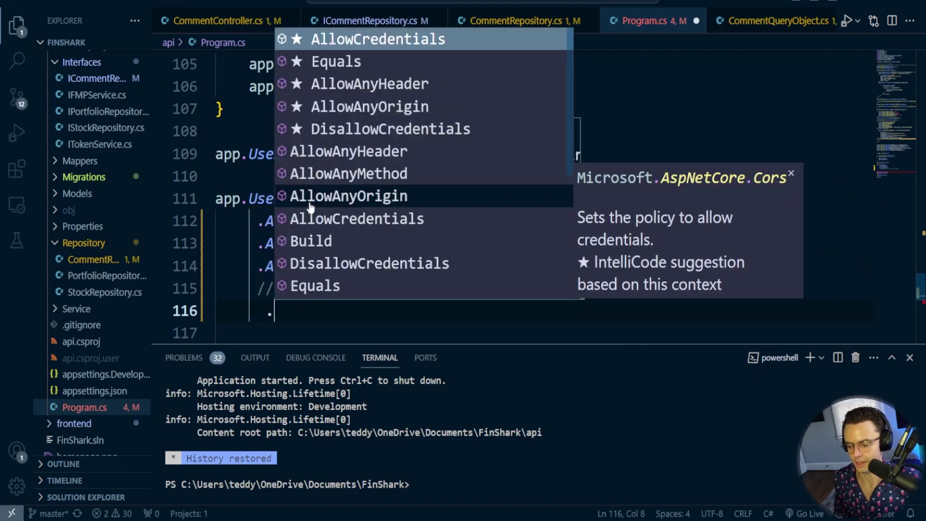
type("Set")
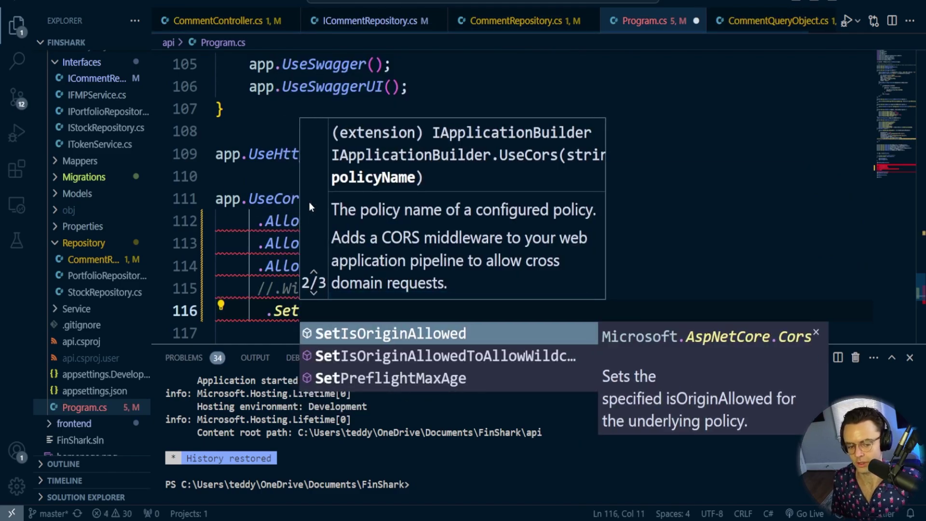
key("Tab")
type("(ori")
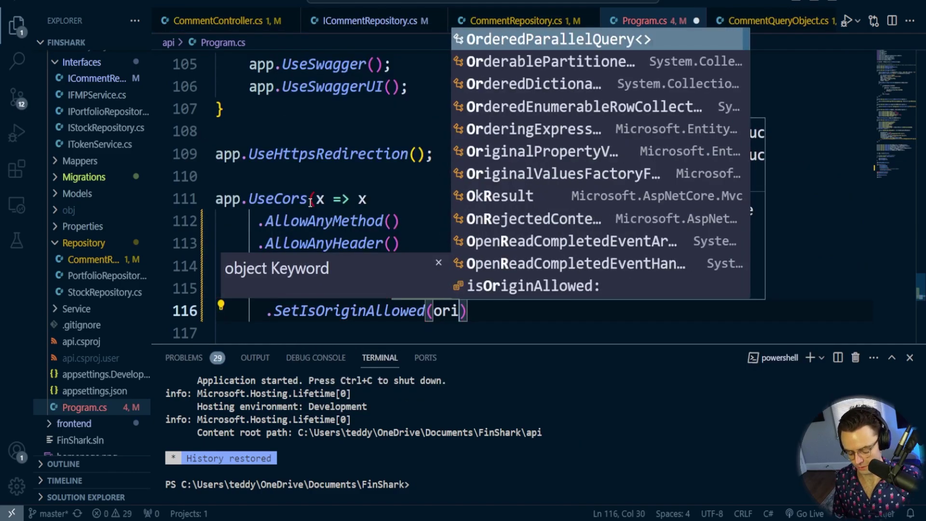
type("gin => tr")
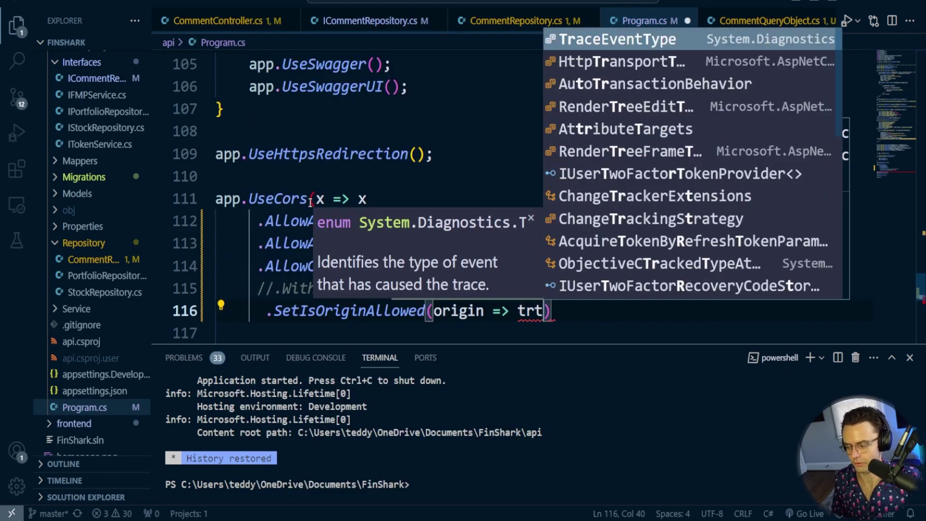
type("ue);")
key("ctrl+s")
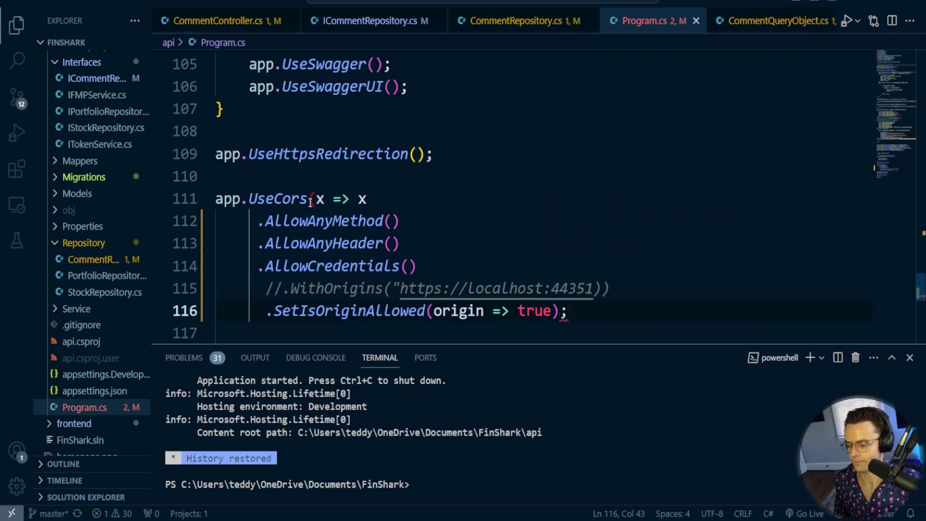
scroll(434, 195, "down", 2)
key("Down")
left_click(561, 195)
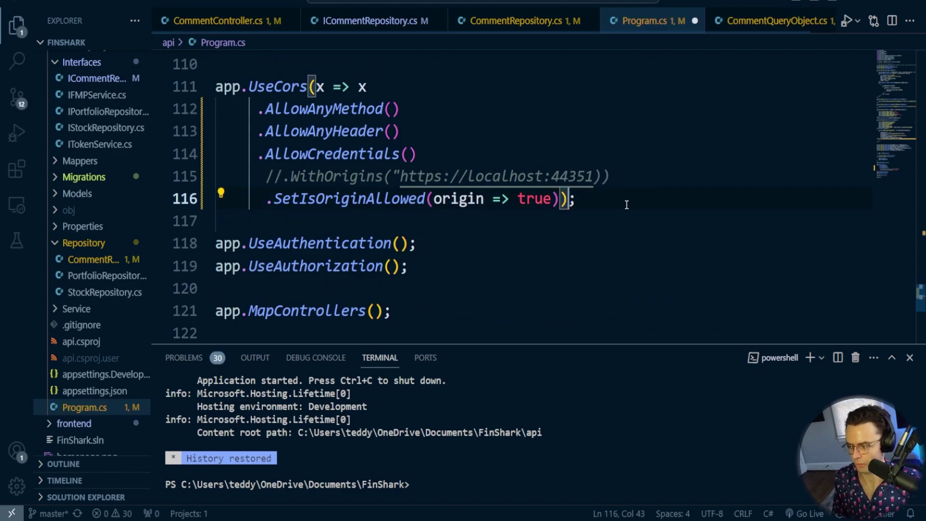
scroll(647, 203, "down", 2)
Return to CommentController and mark GetAll's CommentQueryObject parameter [FromQuery].
key("ctrl+w")
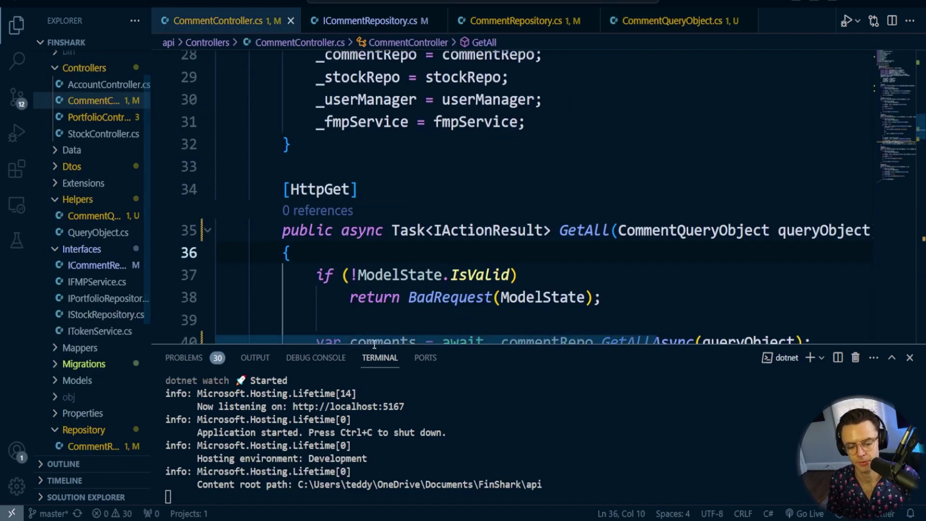
left_click(619, 231)
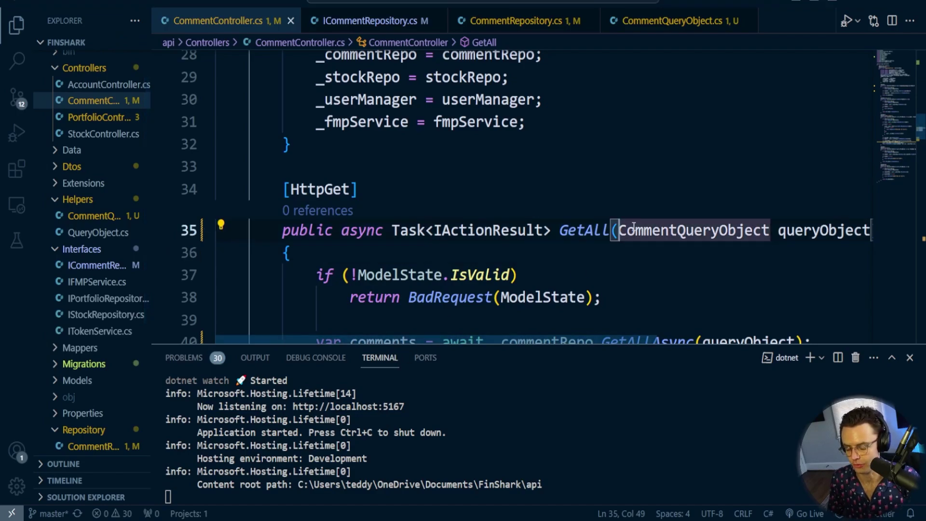
type("[R")
key("BackSpace")
type("From")
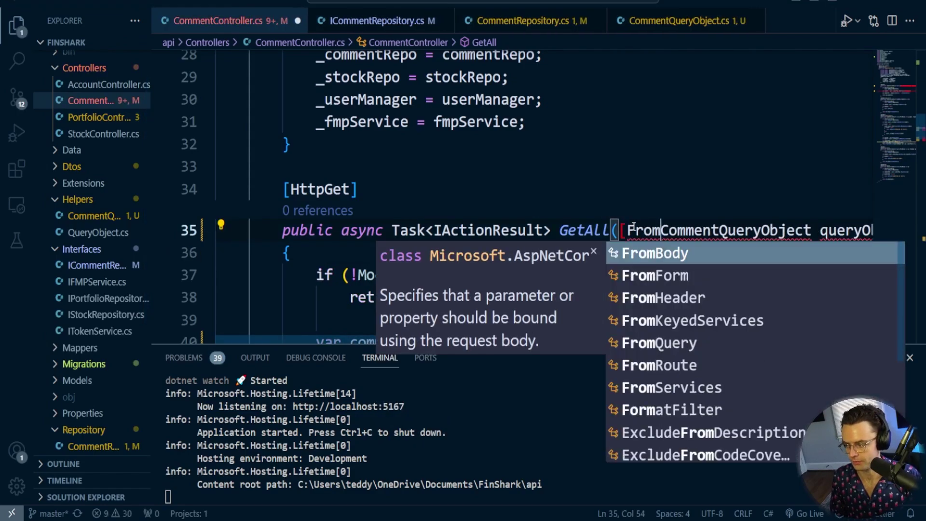
type("Que")
key("Tab")
type("]")
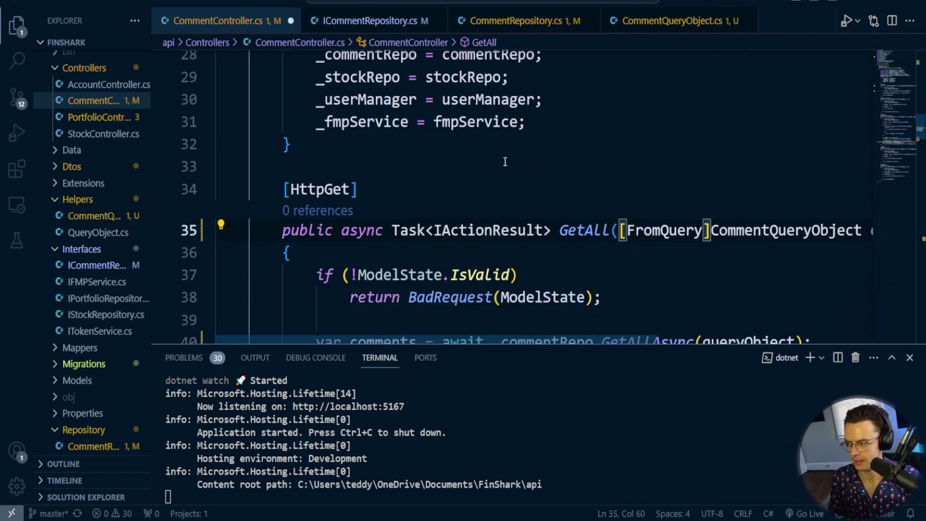
Add an [Authorize] attribute below [HttpGet] on GetAll and save the controller.
left_click(486, 191)
key("Return")
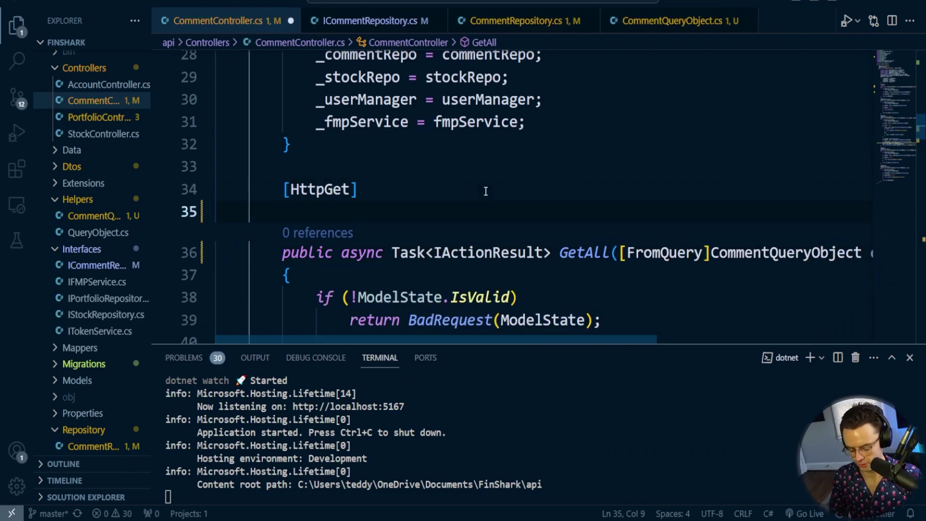
type("[Authoruize")
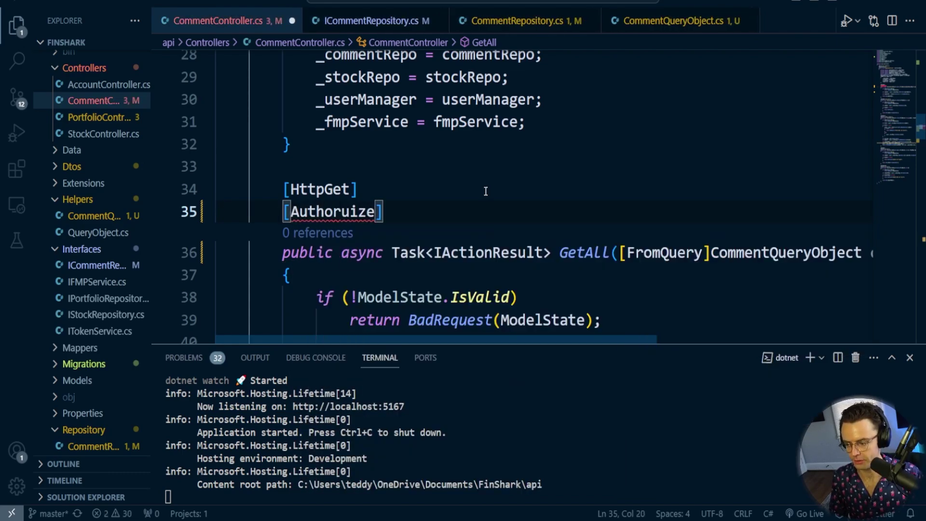
key("BackSpace")
key("BackSpace")
key("BackSpace")
key("BackSpace")
type("ize")
key("Tab")
key("ctrl+s")
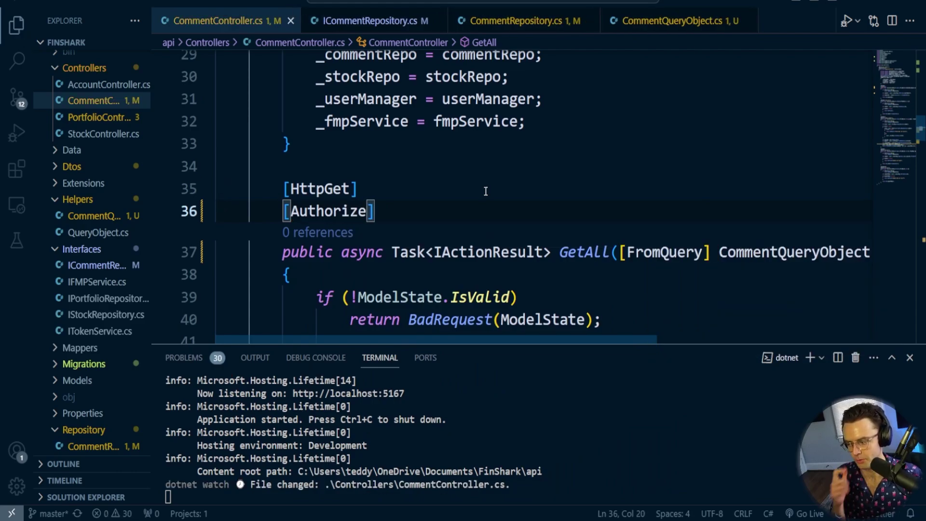
scroll(442, 157, "down", 2)
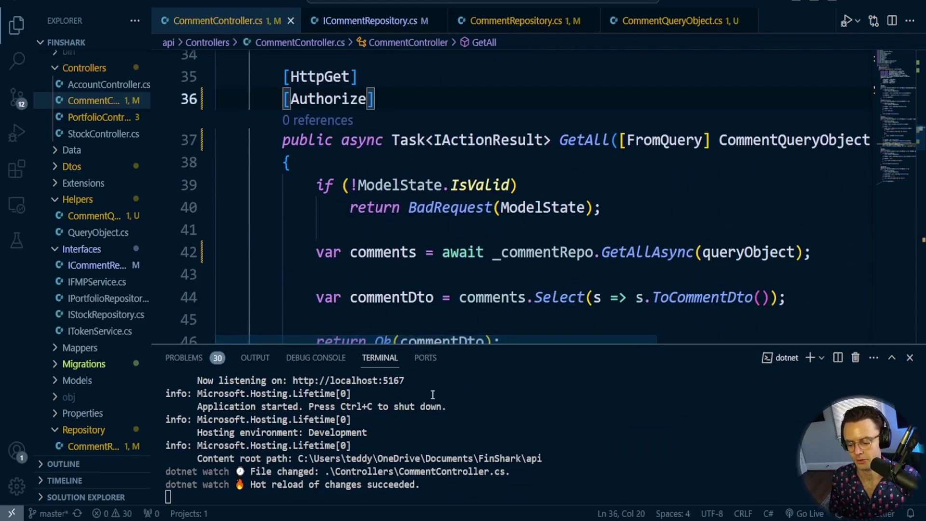
Stop the running API in the terminal and restart it with dotnet watch run.
left_click(439, 421)
key("ctrl+c")
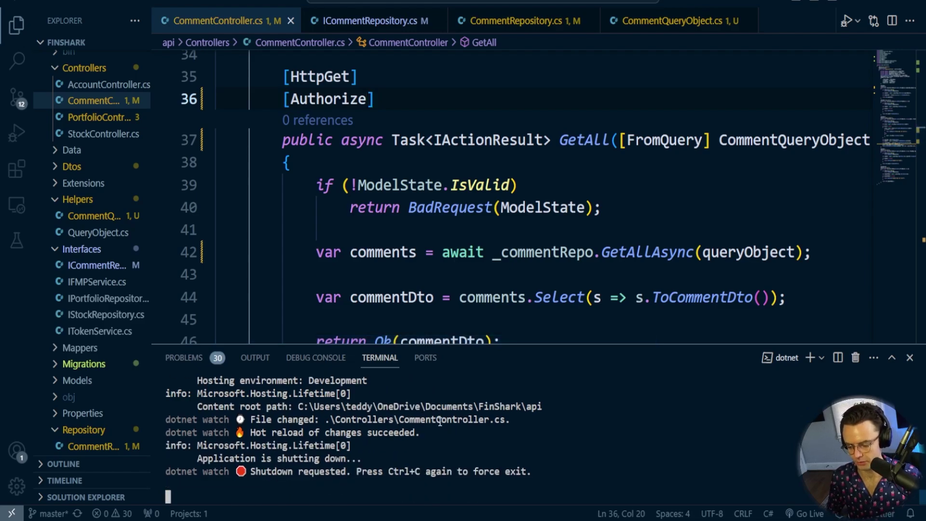
key("Up")
key("Return")
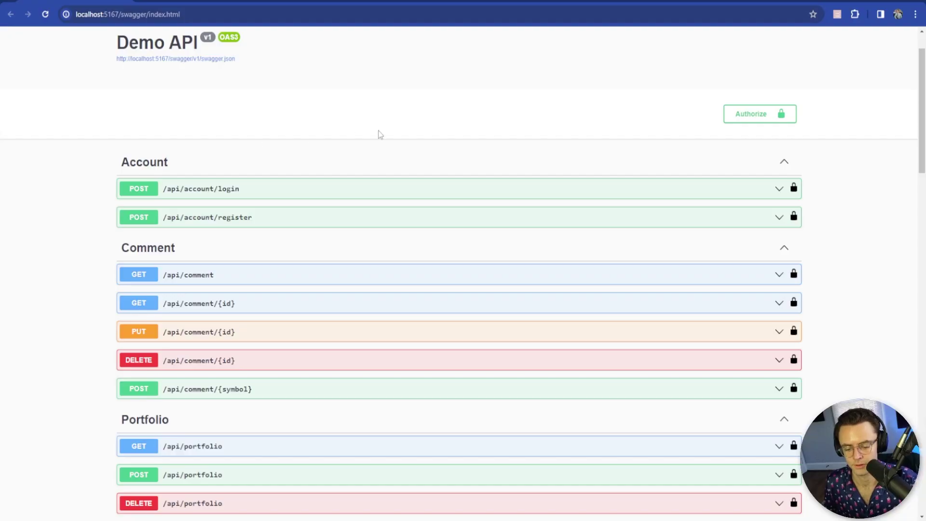
scroll(759, 72, "up", 1)
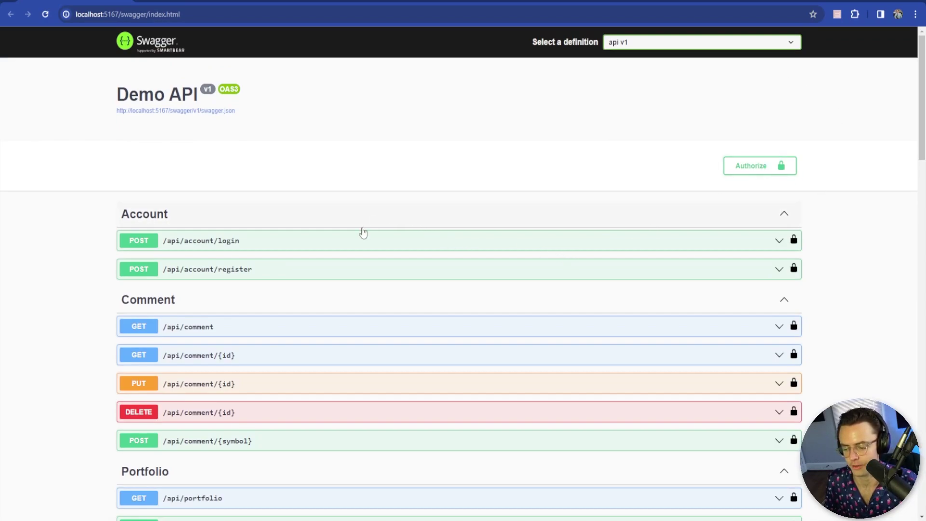
scroll(359, 234, "down", 2)
scroll(145, 159, "down", 2)
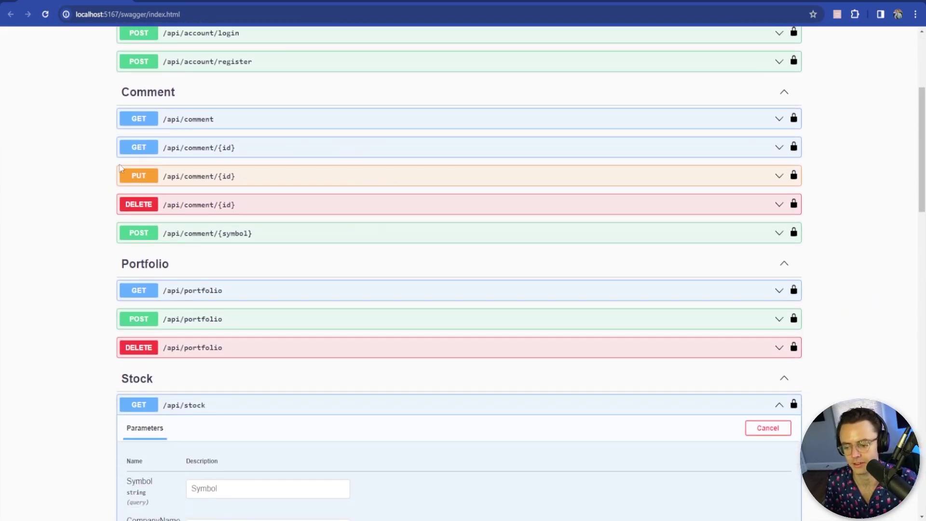
scroll(262, 412, "down", 3)
scroll(290, 362, "down", 2)
scroll(309, 342, "down", 2)
Execute GET /api/stock again and get a 200 response listing stocks with comments.
left_click(305, 271)
scroll(351, 293, "down", 5)
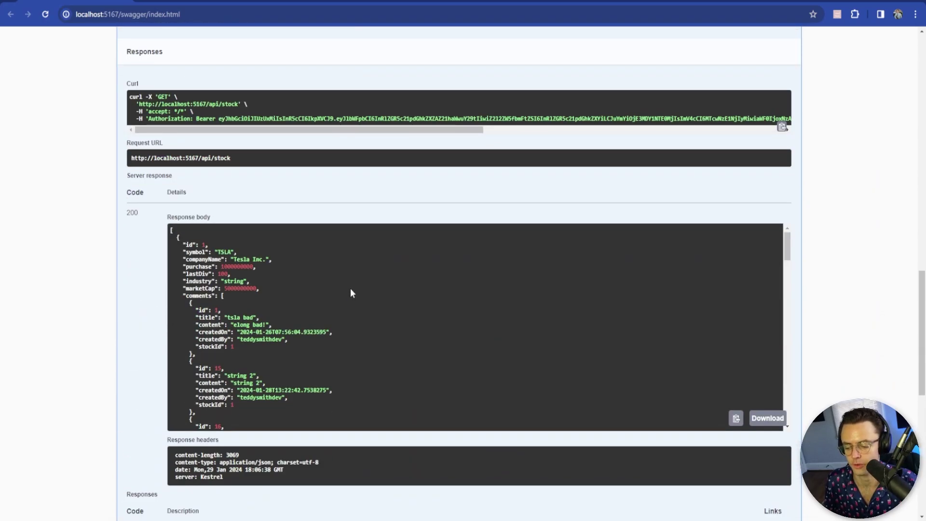
scroll(222, 318, "down", 3)
scroll(265, 355, "down", 2)
scroll(265, 355, "up", 3)
scroll(237, 293, "up", 2)
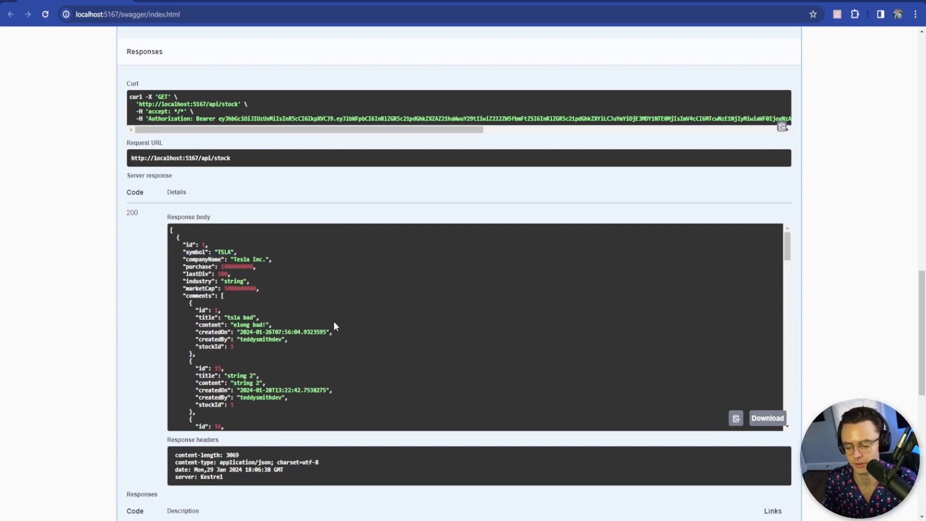
scroll(22, 109, "up", 1)
scroll(114, 192, "up", 1)
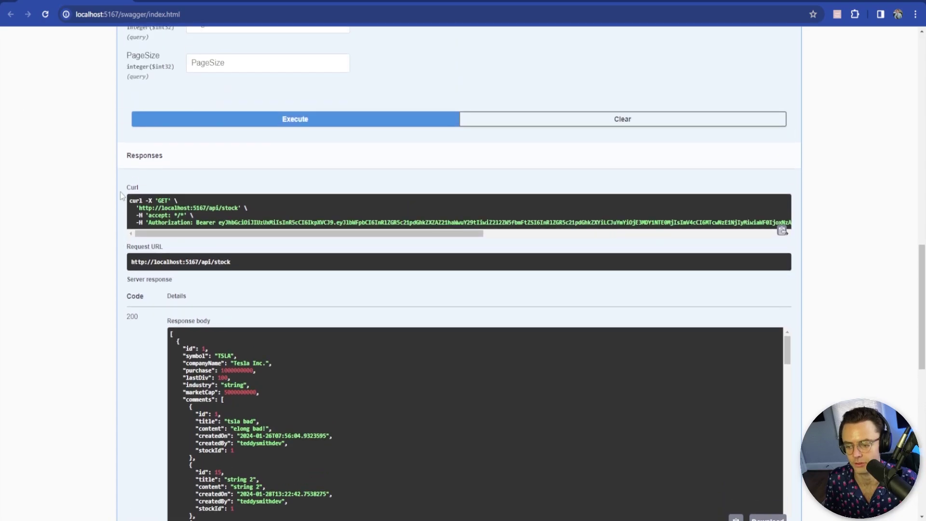
scroll(61, 178, "up", 4)
scroll(61, 179, "up", 2)
scroll(173, 243, "up", 3)
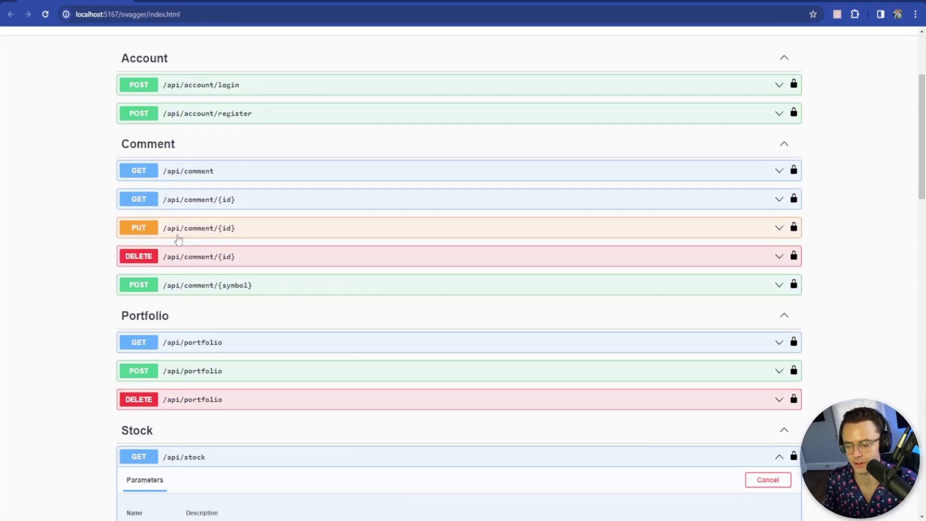
Run GET /api/comment with Symbol tsla and IsDecsending true, confirming newest comment first.
left_click(255, 178)
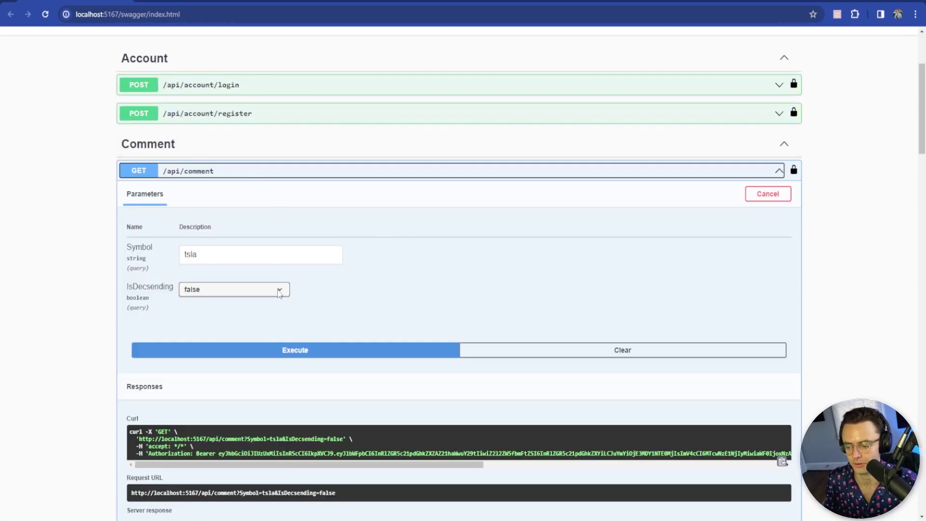
double_click(268, 257)
key("BackSpace")
left_click(239, 289)
left_click(250, 317)
scroll(127, 314, "down", 2)
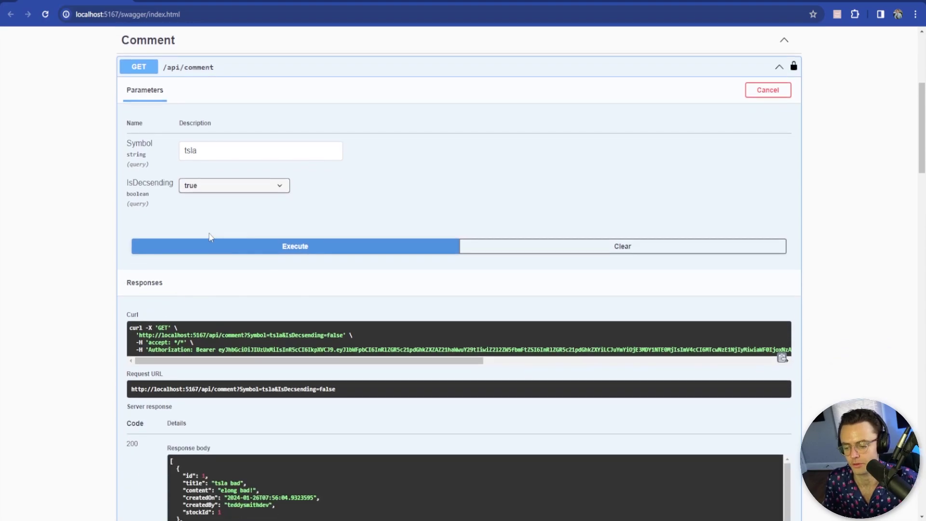
left_click(210, 248)
scroll(161, 247, "down", 3)
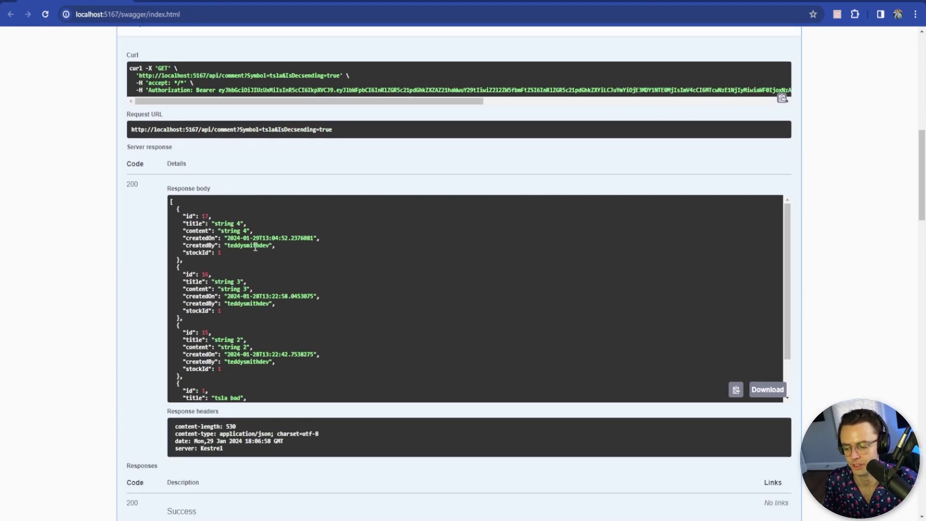
mouse_move(180, 221)
left_mouse_down()
mouse_move(276, 272)
mouse_move(276, 353)
left_mouse_up()
scroll(276, 273, "down", 1)
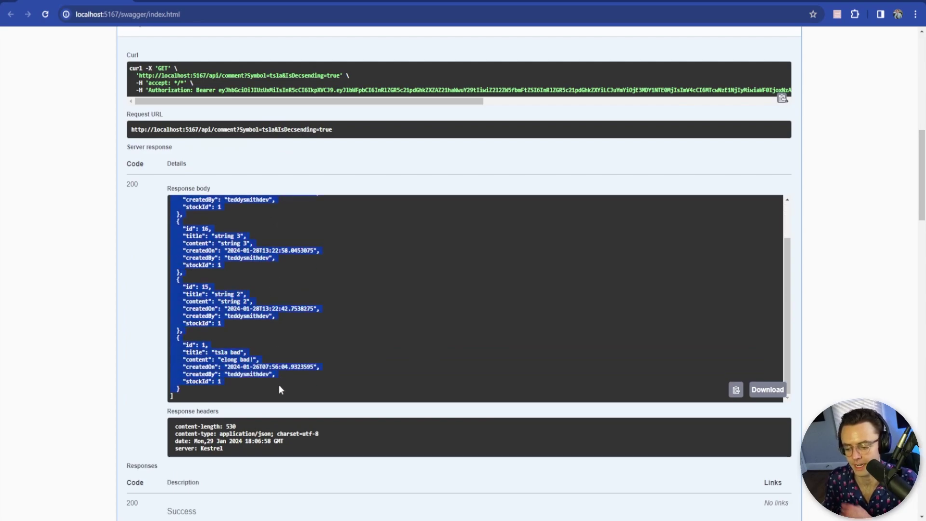
scroll(280, 381, "up", 1)
left_click(58, 243)
scroll(92, 283, "down", 4)
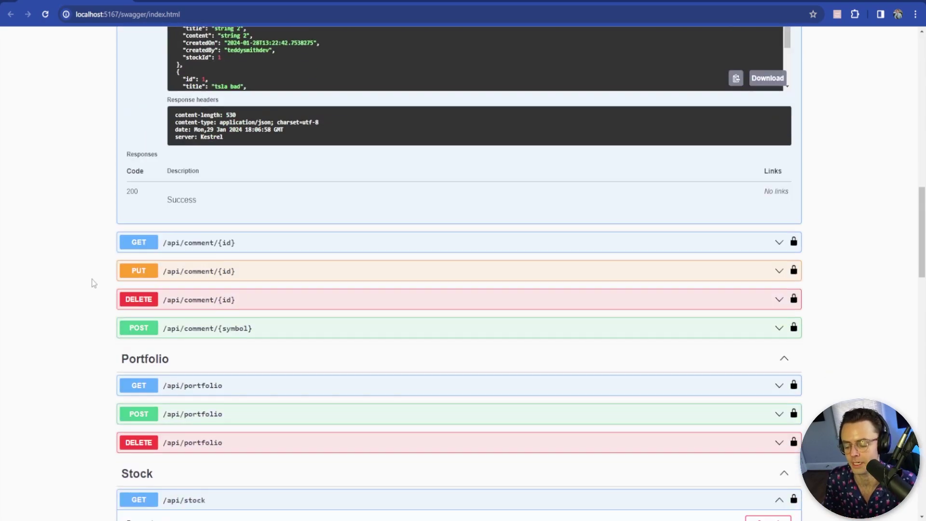
scroll(49, 256, "down", 1)
scroll(77, 237, "up", 2)
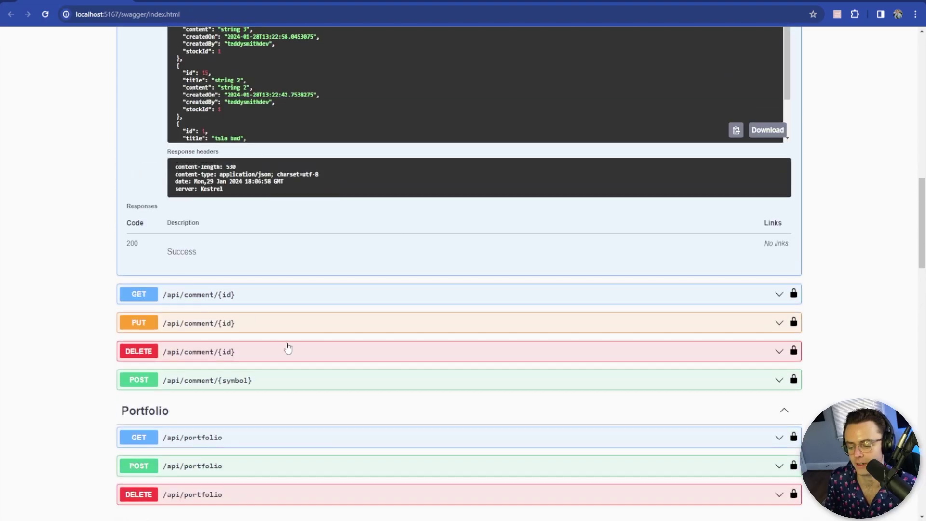
POST a tsla comment titled 'string 5' (201), then re-run the descending tsla comment query.
left_click(312, 381)
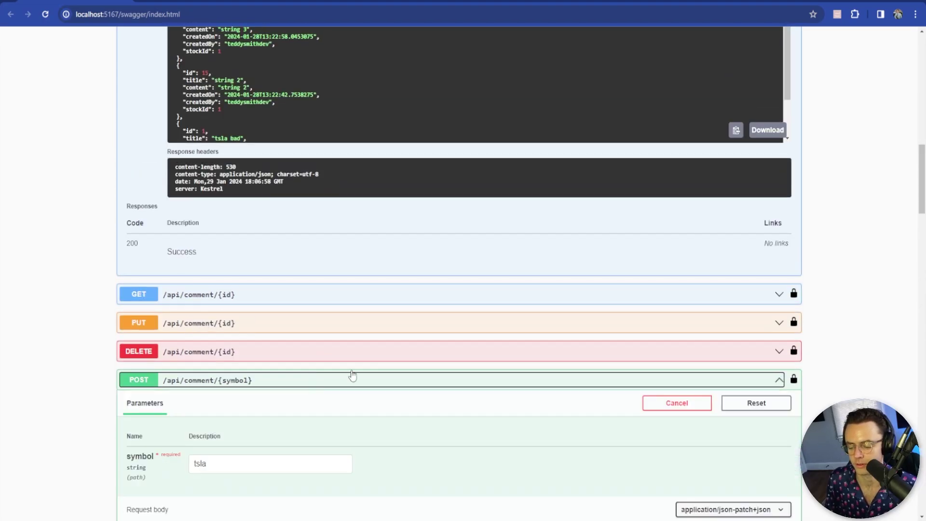
scroll(355, 372, "down", 2)
left_click(232, 364)
scroll(244, 399, "down", 2)
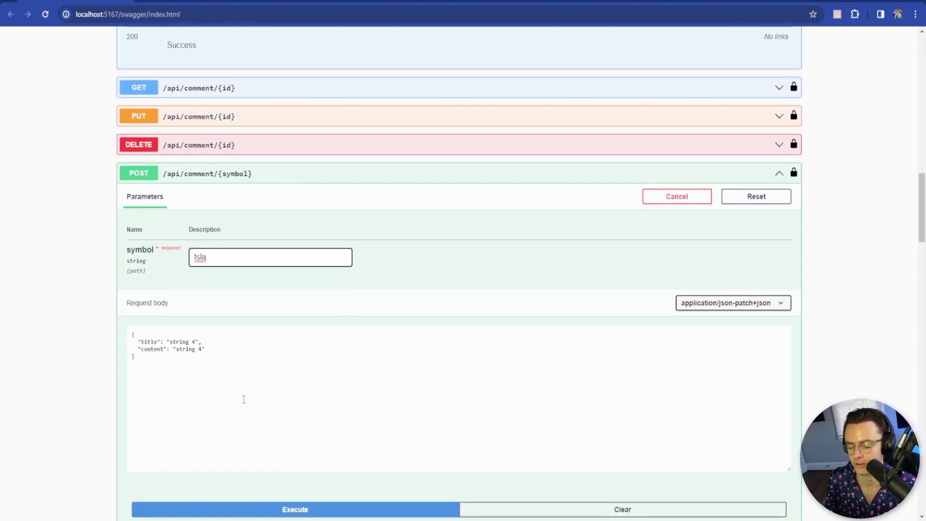
left_click(58, 298)
left_click(264, 262)
key("BackSpace")
key("BackSpace")
key("BackSpace")
key("BackSpace")
type("tsla")
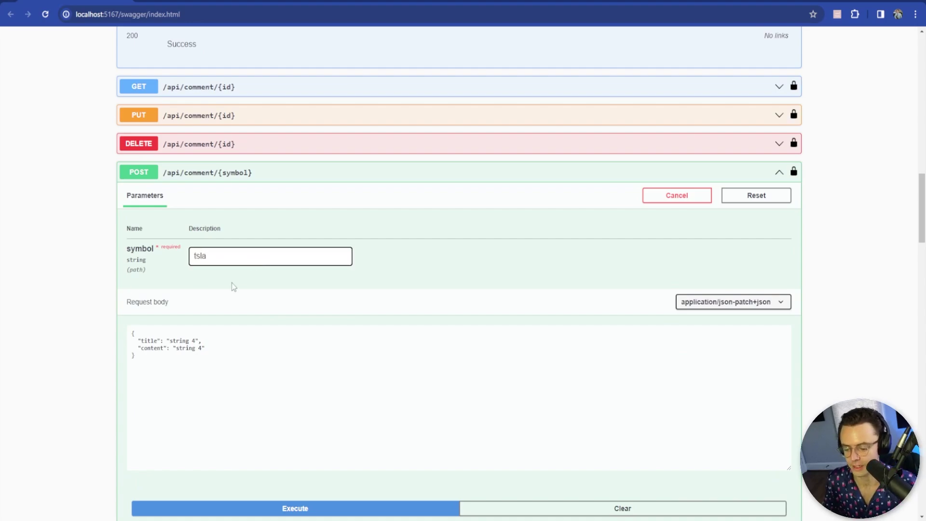
left_click(196, 340)
type("5")
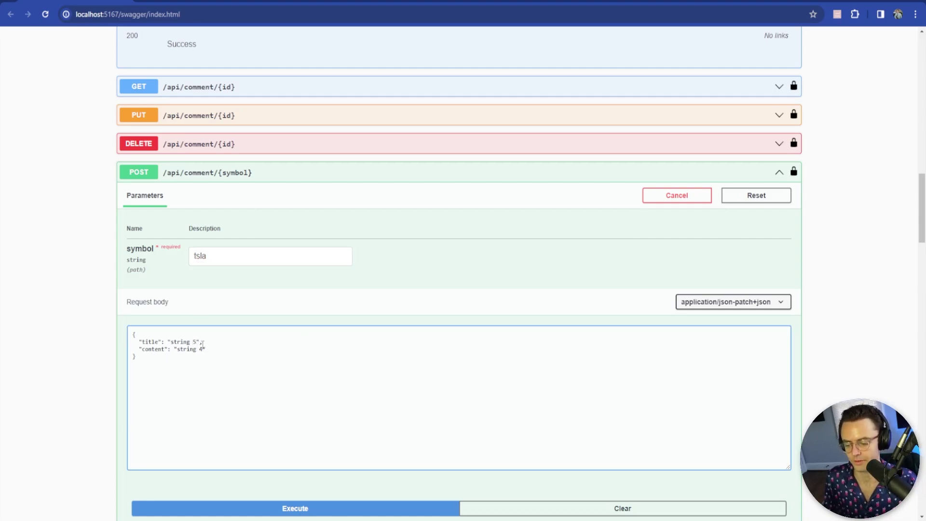
scroll(307, 371, "down", 2)
left_click(306, 355)
scroll(100, 320, "down", 3)
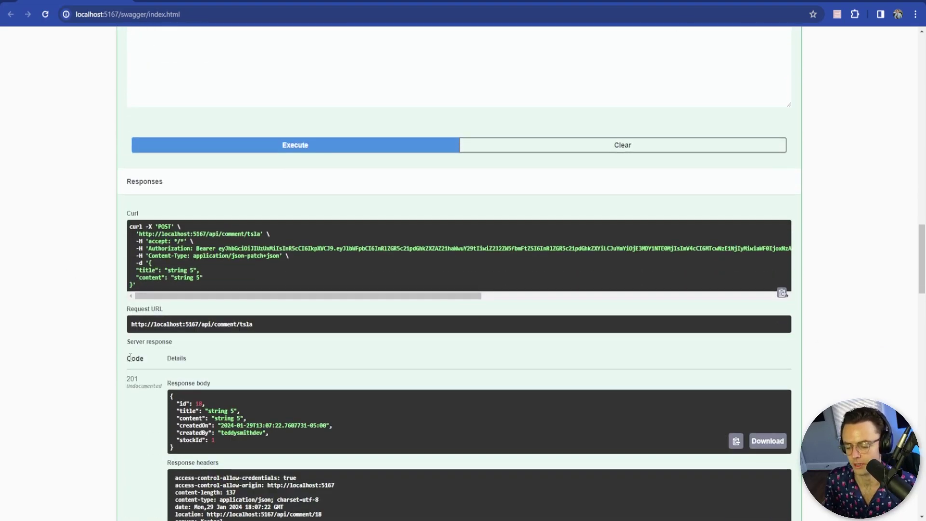
scroll(167, 325, "up", 10)
scroll(227, 331, "down", 2)
left_click(224, 348)
scroll(96, 327, "down", 3)
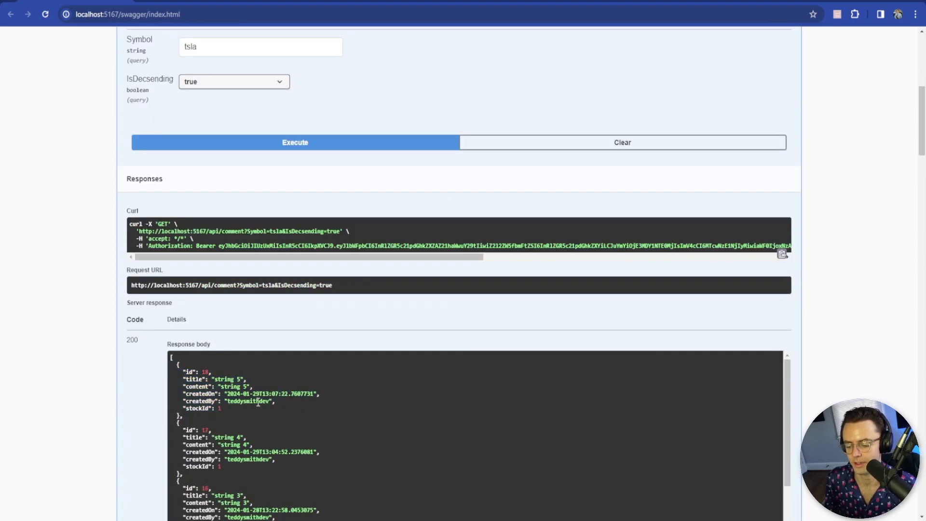
scroll(255, 202, "up", 2)
Re-run GET /api/comment with IsDecsending false, listing tsla comments oldest-first.
left_click(234, 238)
left_click(235, 268)
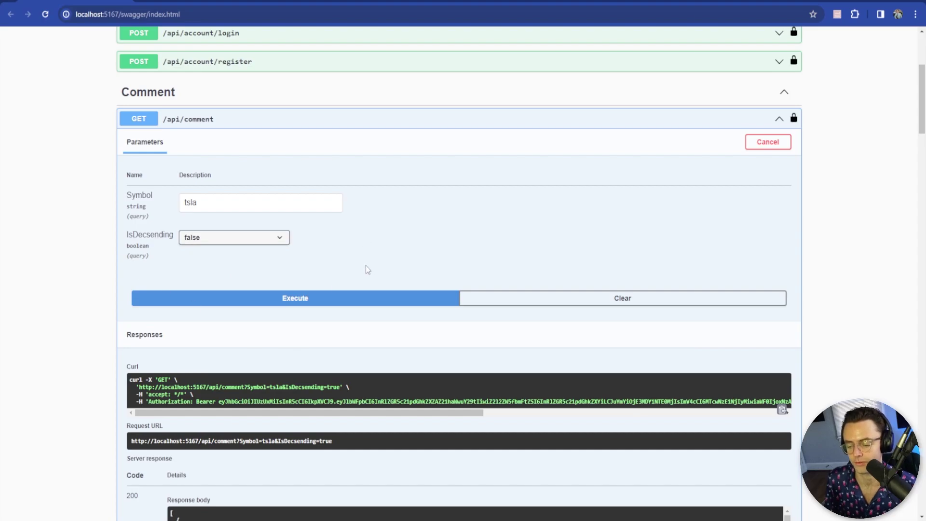
left_click(332, 298)
scroll(251, 281, "down", 3)
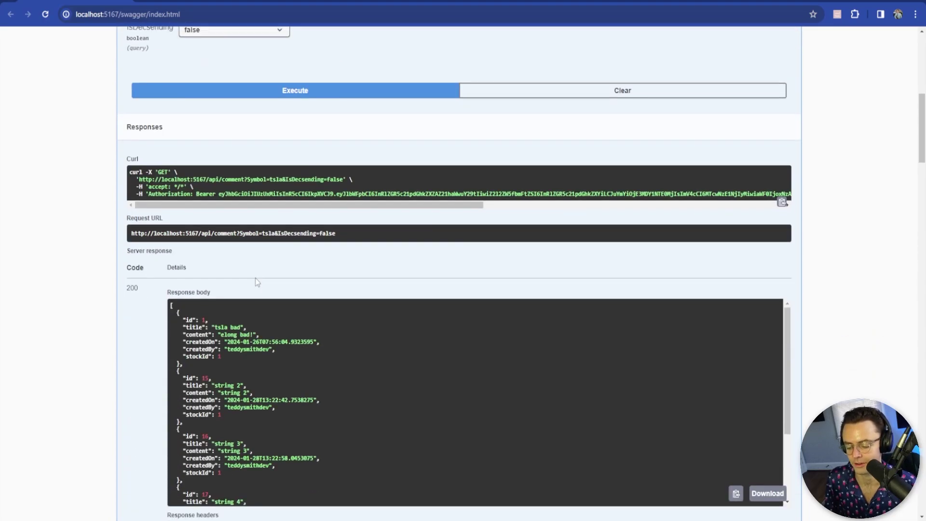
scroll(287, 356, "down", 2)
scroll(297, 394, "up", 5)
scroll(273, 379, "down", 1)
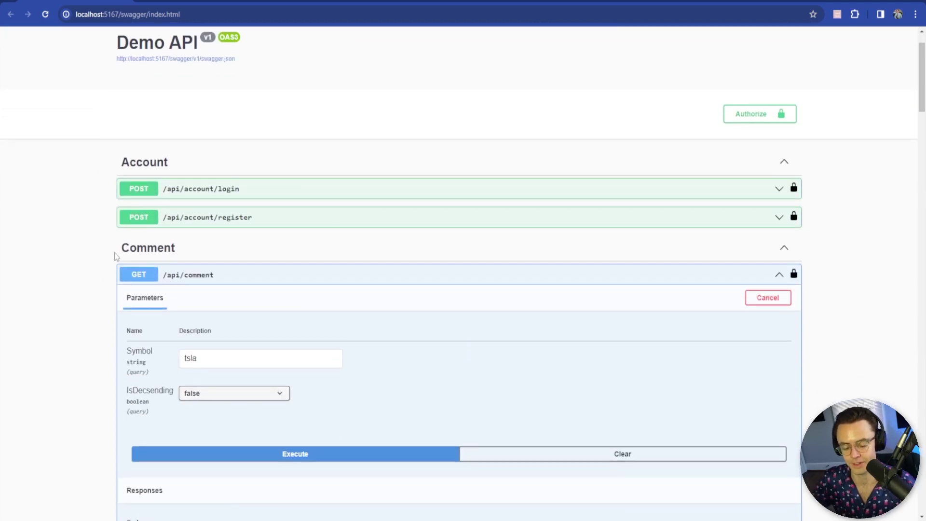